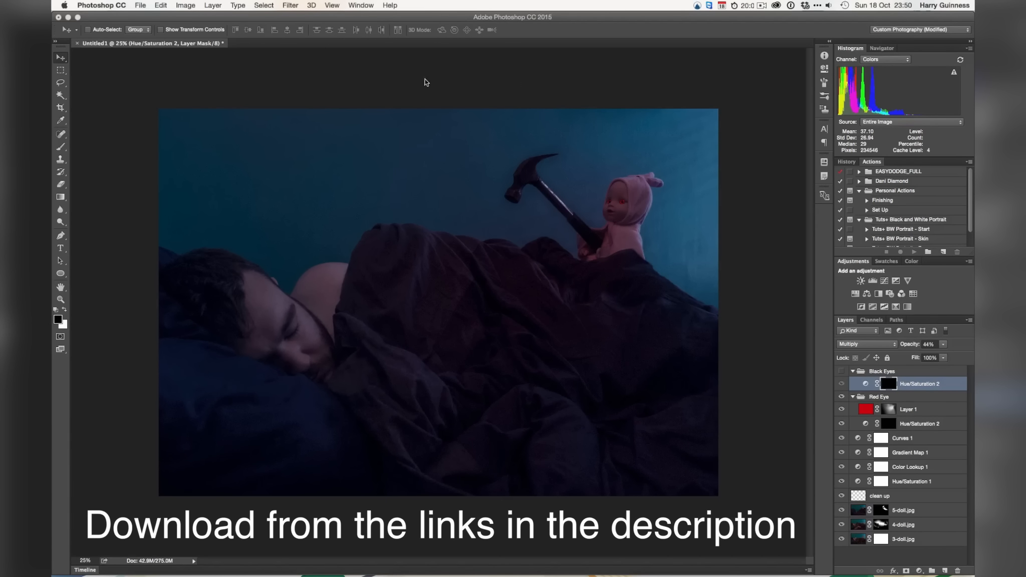
# - Load 3-doll.jpg, 4-doll.jpg and 5-doll.jpg as layers into a single image stack
pyautogui.click(140, 5)
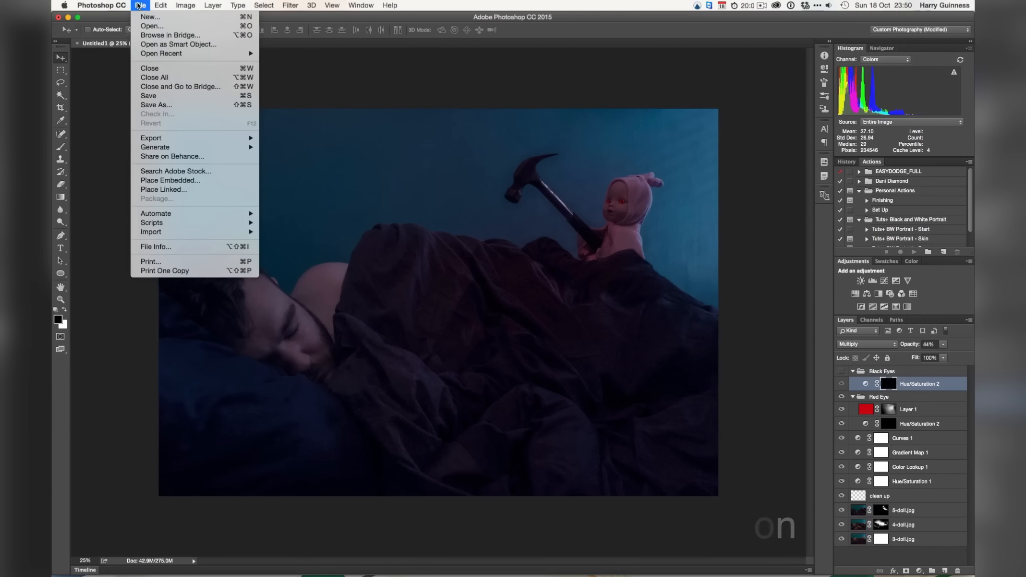
pyautogui.moveTo(240, 223)
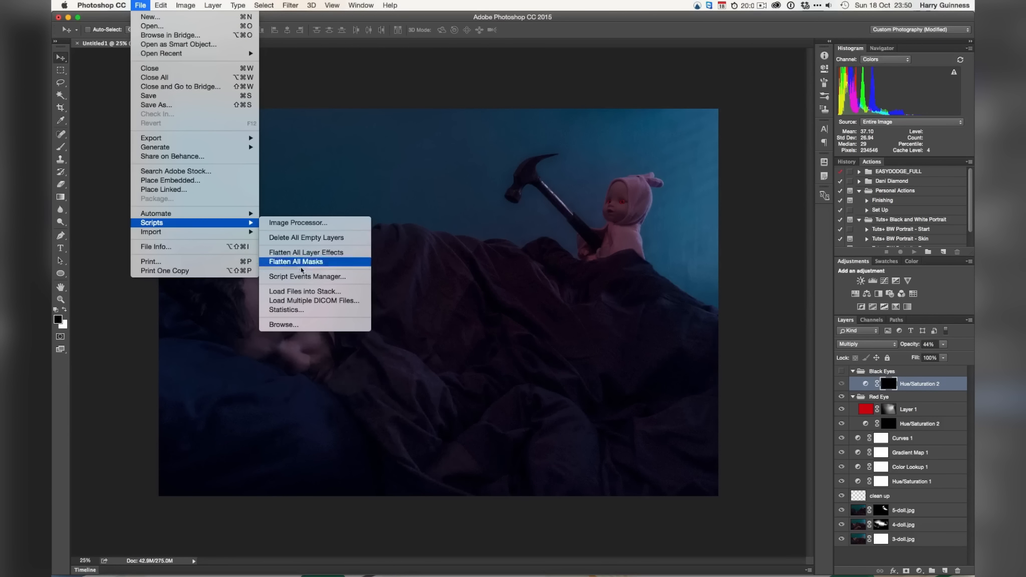
pyautogui.click(311, 291)
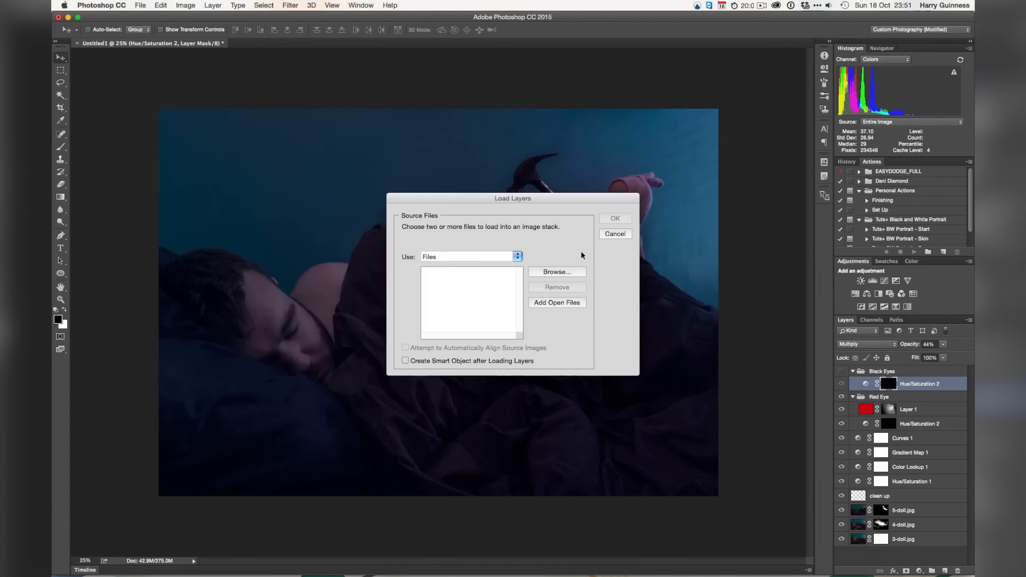
pyautogui.click(564, 272)
pyautogui.click(611, 95)
pyautogui.keyDown('shift'); pyautogui.click(611, 78); pyautogui.keyUp('shift')
pyautogui.press('Return')
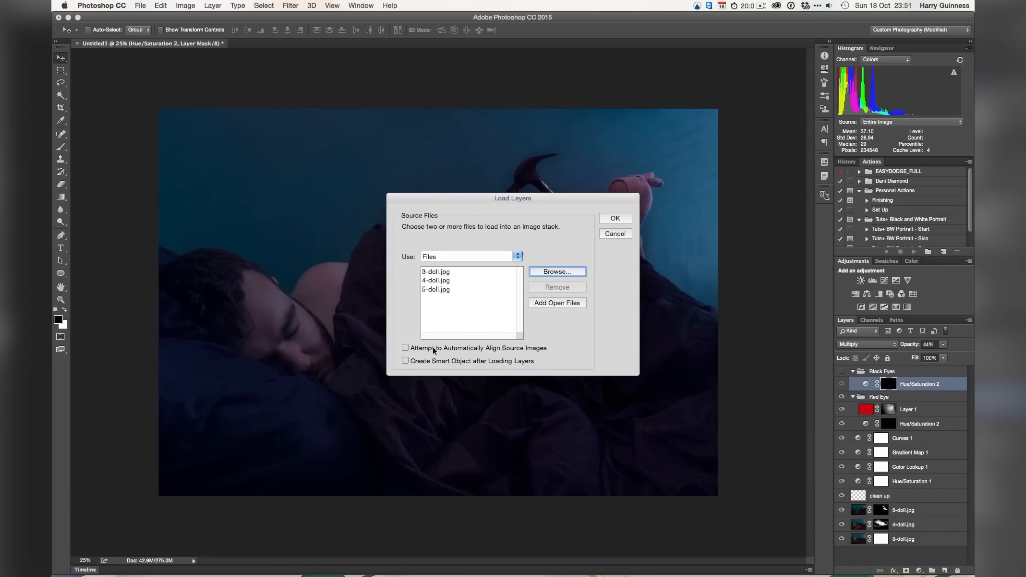
pyautogui.click(613, 219)
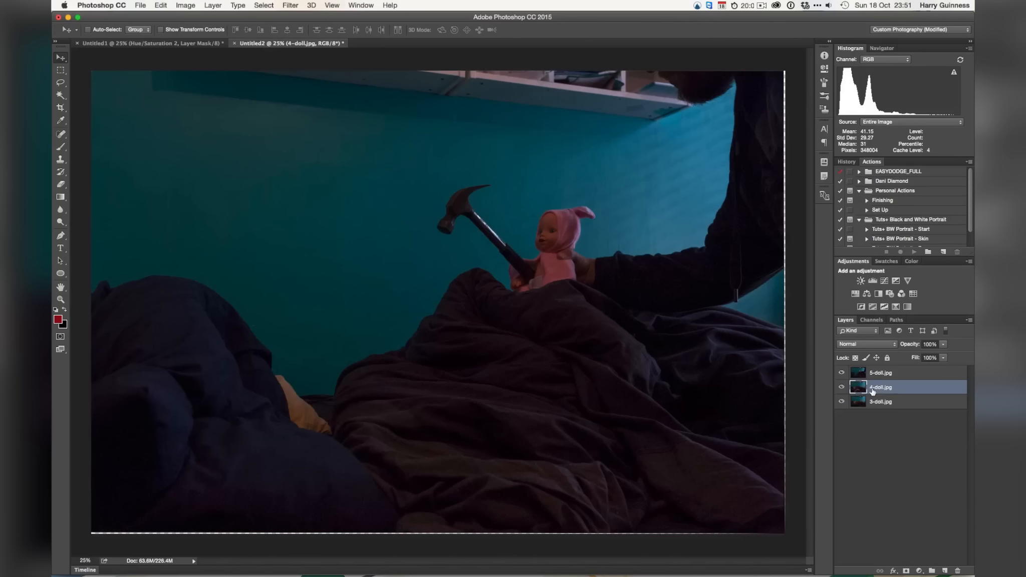
# - Compare the three doll photos by toggling the visibility of the 5-doll.jpg and 4-doll.jpg layers
pyautogui.click(842, 372)
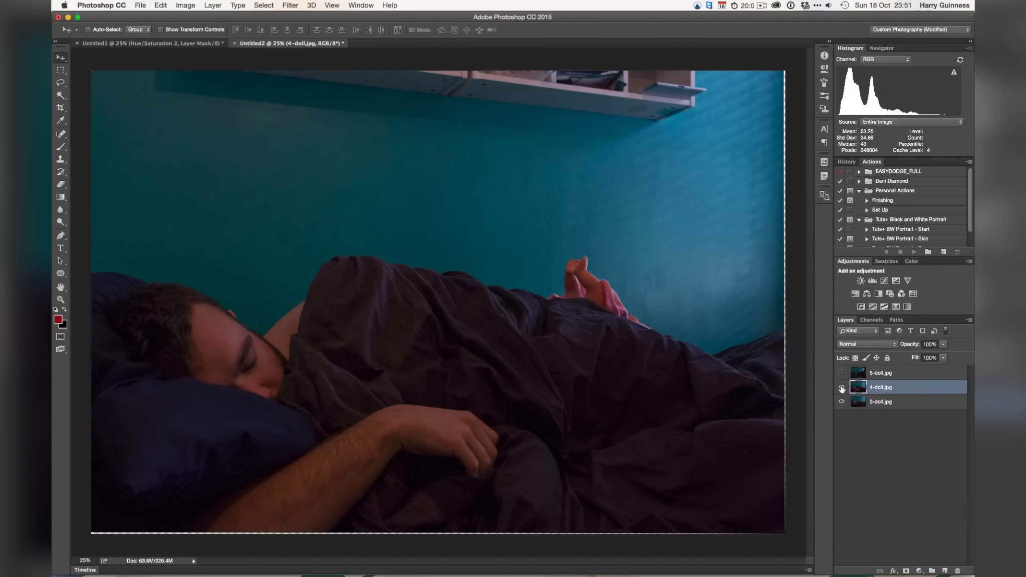
pyautogui.click(842, 387)
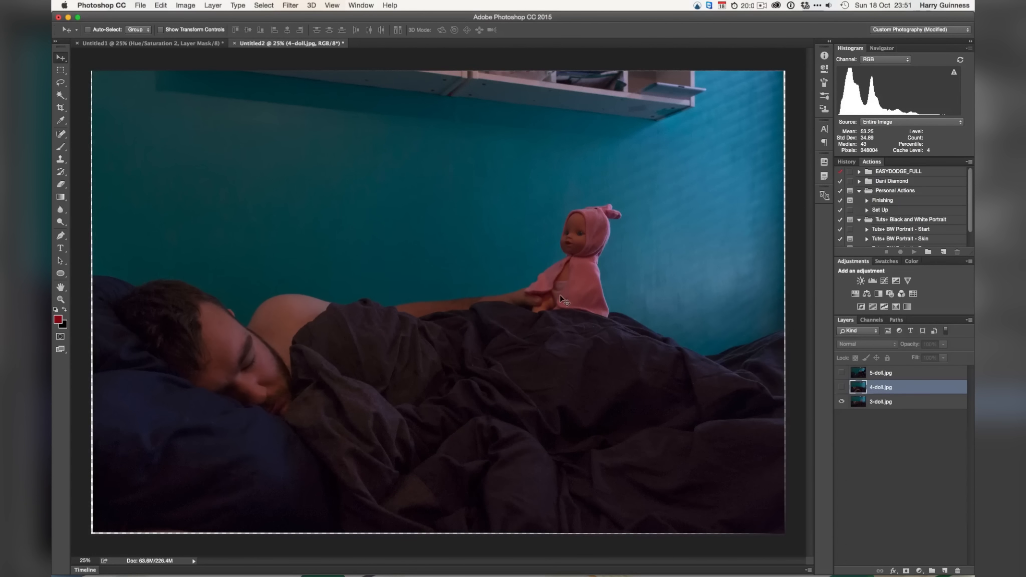
pyautogui.click(842, 387)
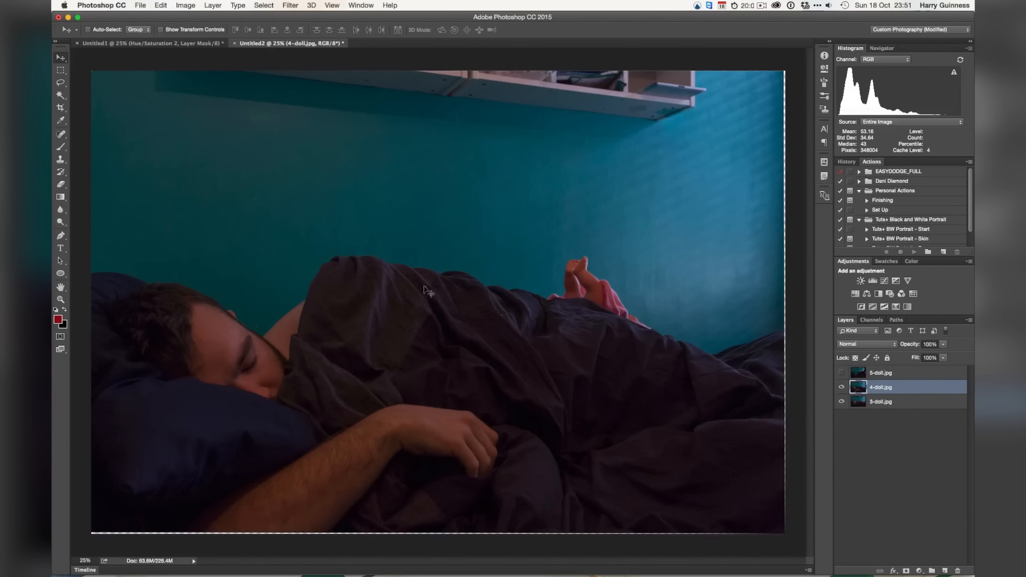
pyautogui.click(843, 389)
pyautogui.click(844, 388)
pyautogui.click(842, 388)
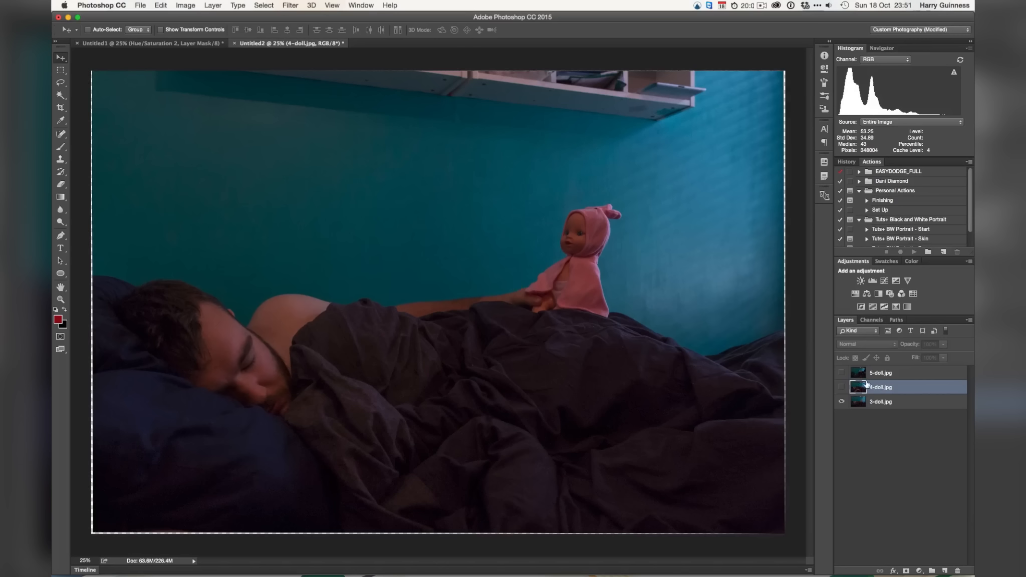
pyautogui.click(842, 374)
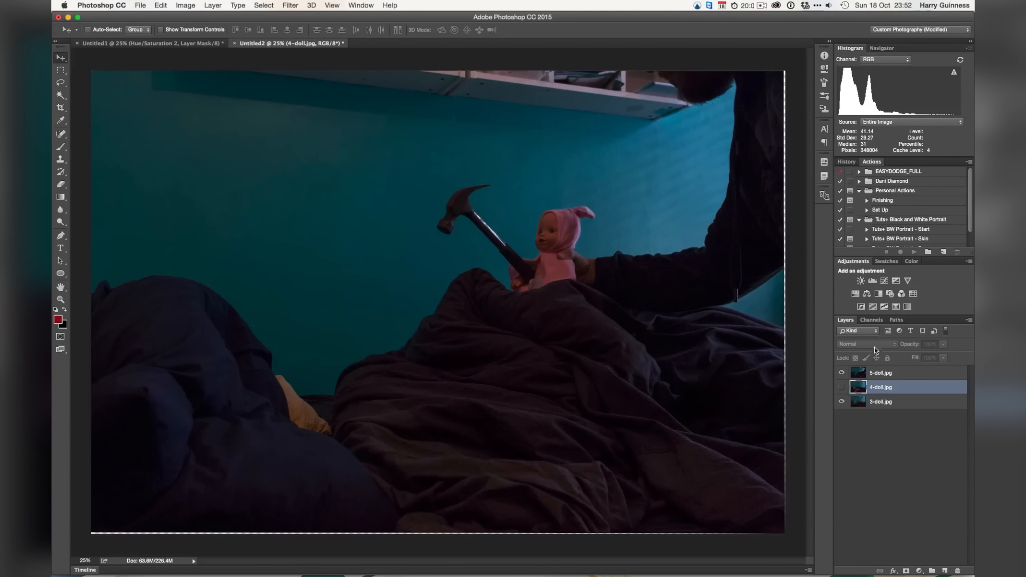
pyautogui.click(841, 373)
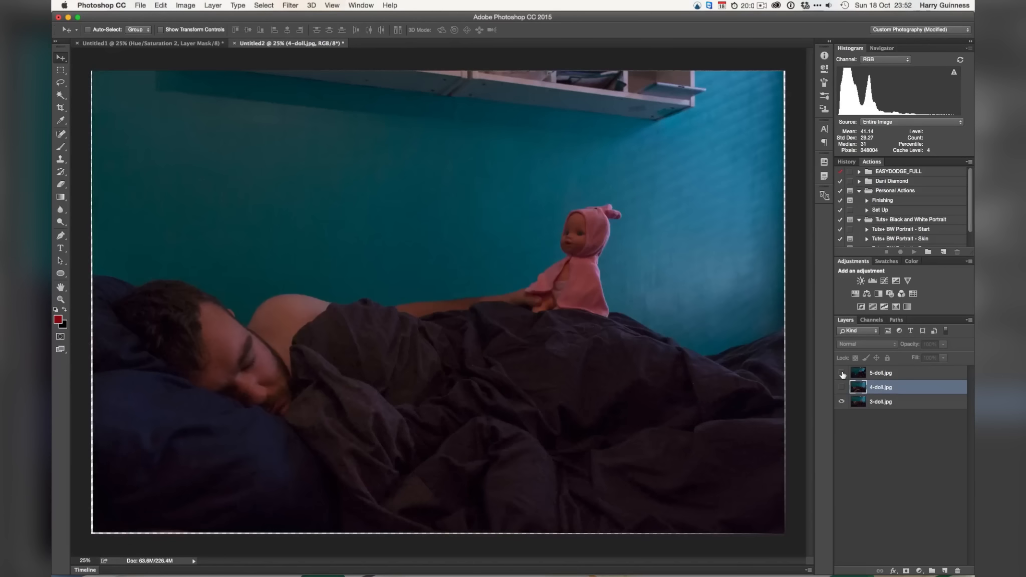
pyautogui.click(842, 373)
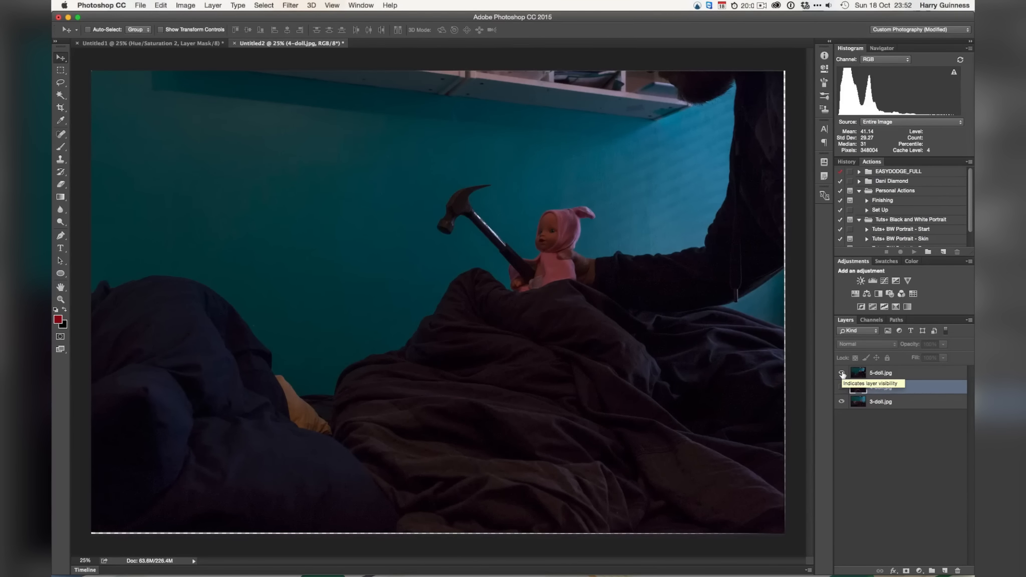
# - Crop the image at its original ratio, cutting away the wall shelf and most of the person holding the doll
pyautogui.press('super+minus')
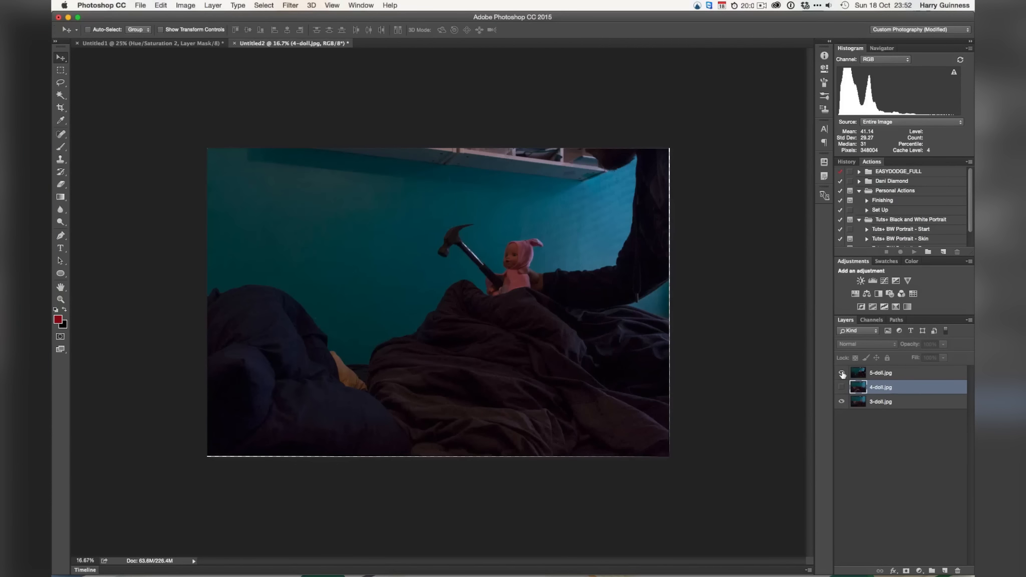
pyautogui.press('c')
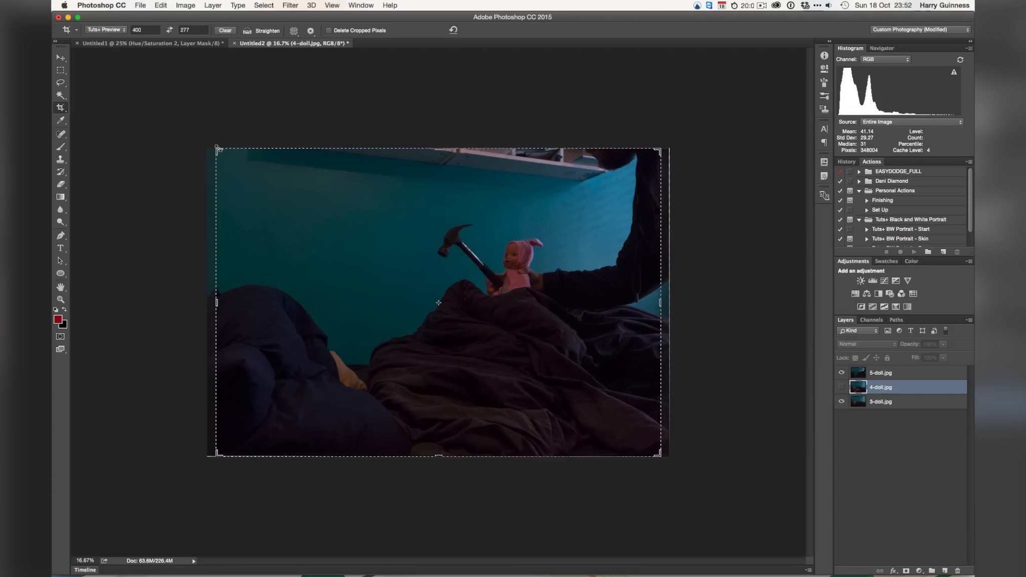
pyautogui.click(117, 31)
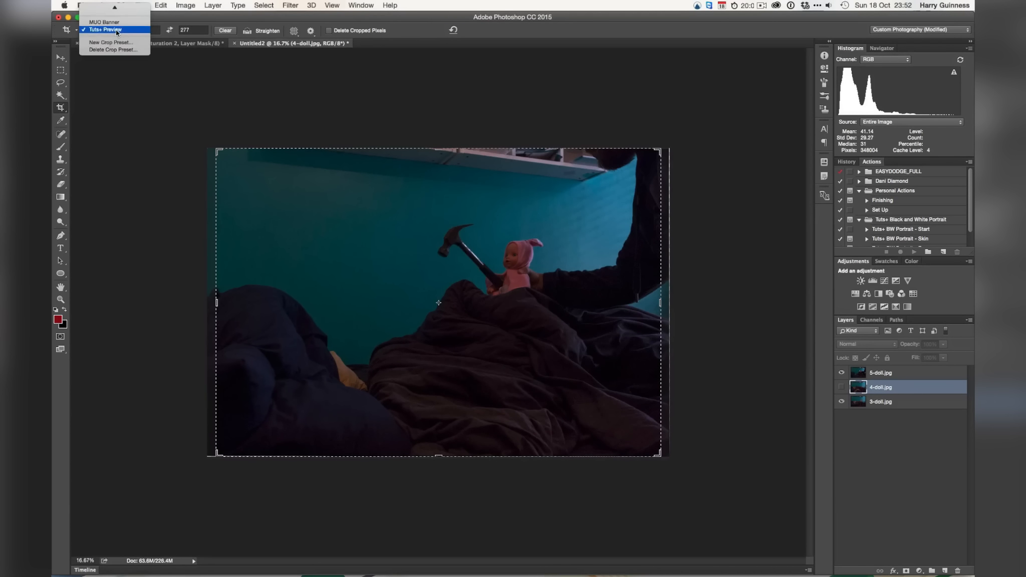
pyautogui.scroll(5, 117, 31)
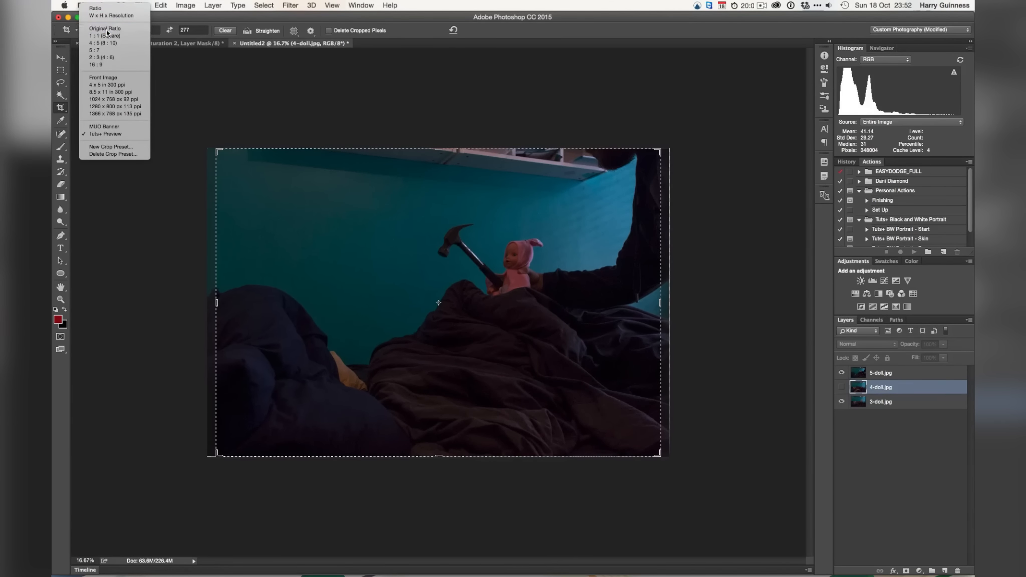
pyautogui.click(106, 30)
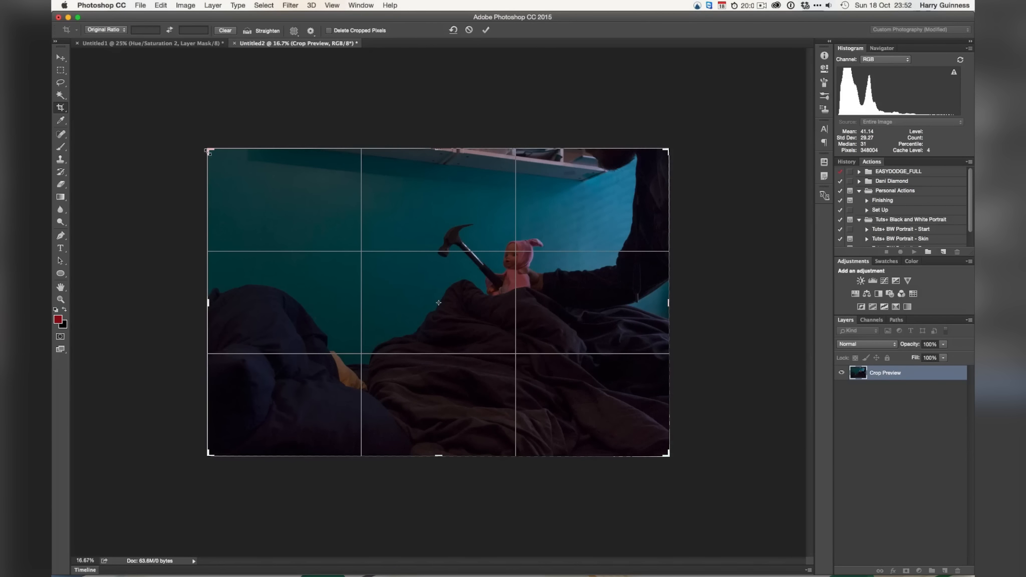
pyautogui.moveTo(209, 152); pyautogui.dragTo(242, 172)
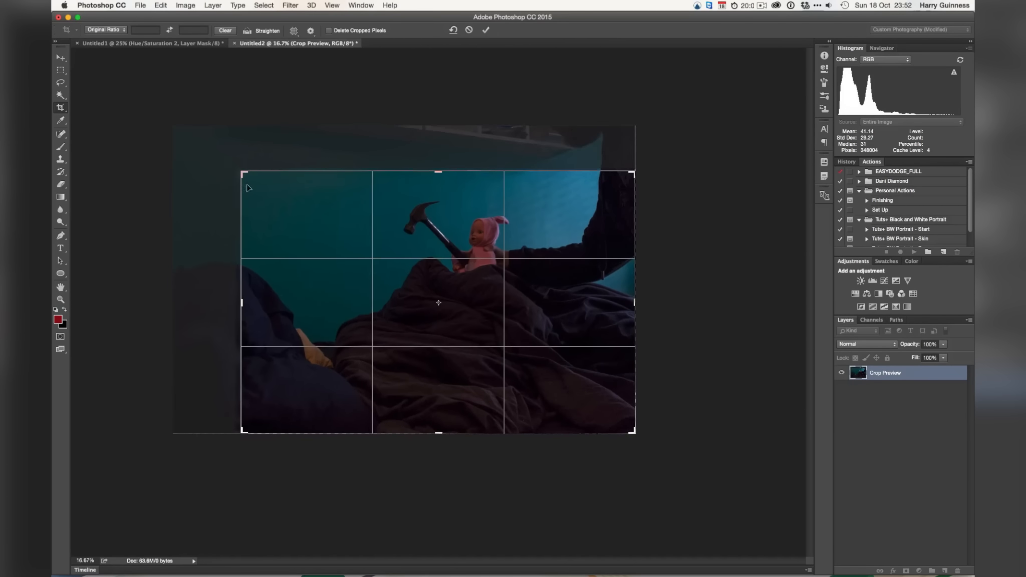
pyautogui.moveTo(356, 301); pyautogui.dragTo(417, 312)
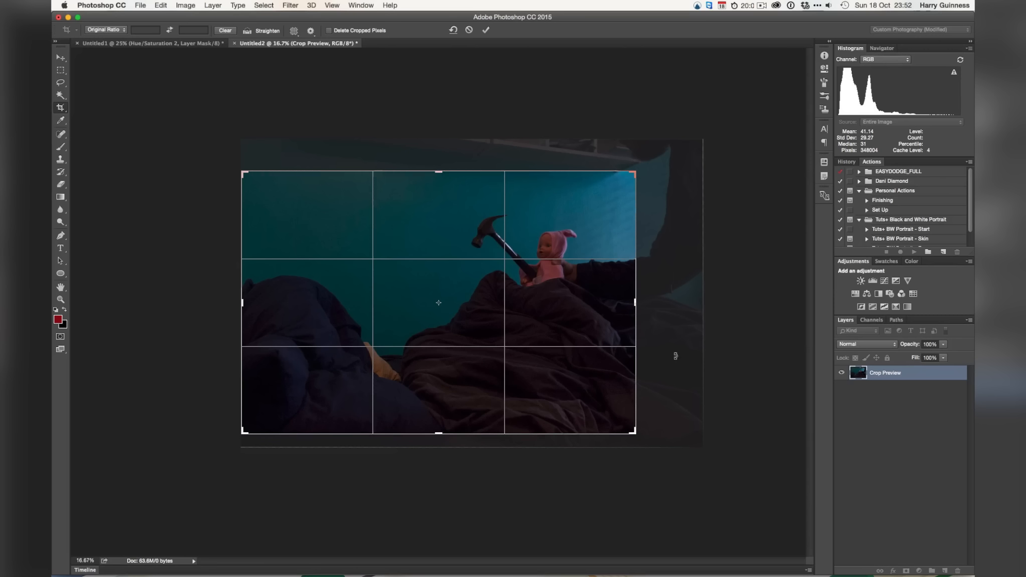
pyautogui.moveTo(633, 432); pyautogui.dragTo(646, 441)
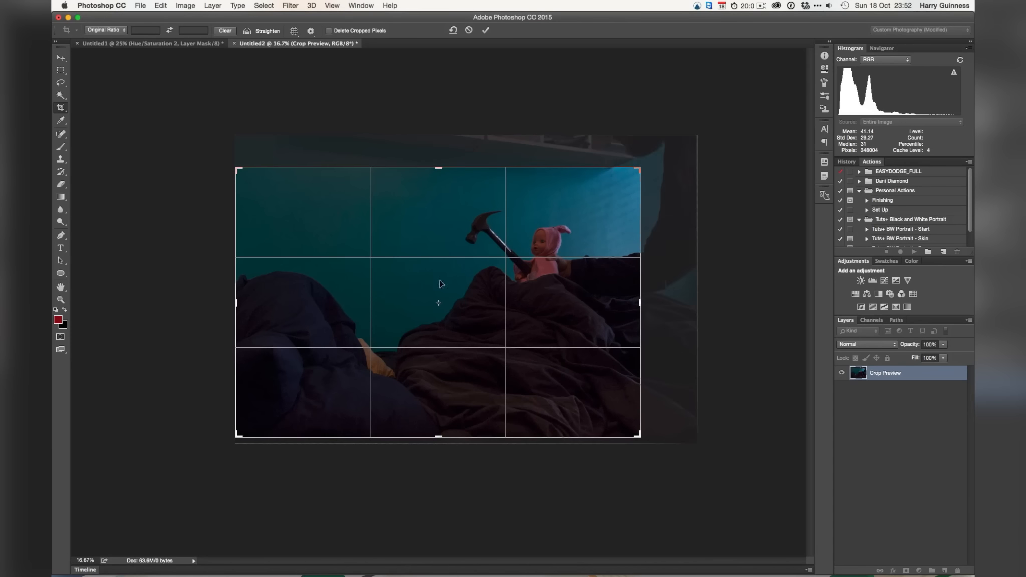
pyautogui.press('Return')
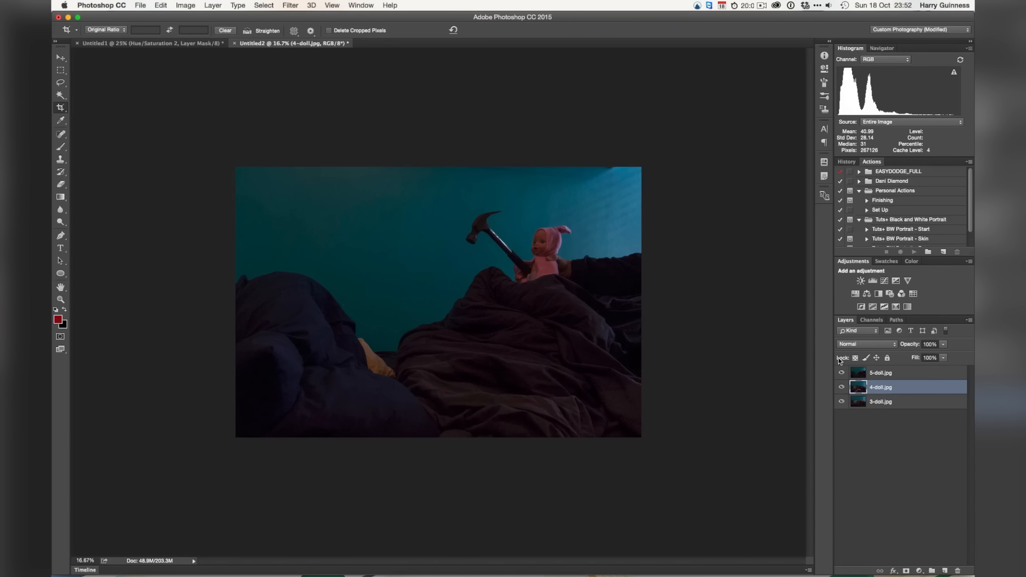
# - Hide the 5-doll.jpg layer and add a black layer mask to the visible 4-doll.jpg layer
pyautogui.click(841, 374)
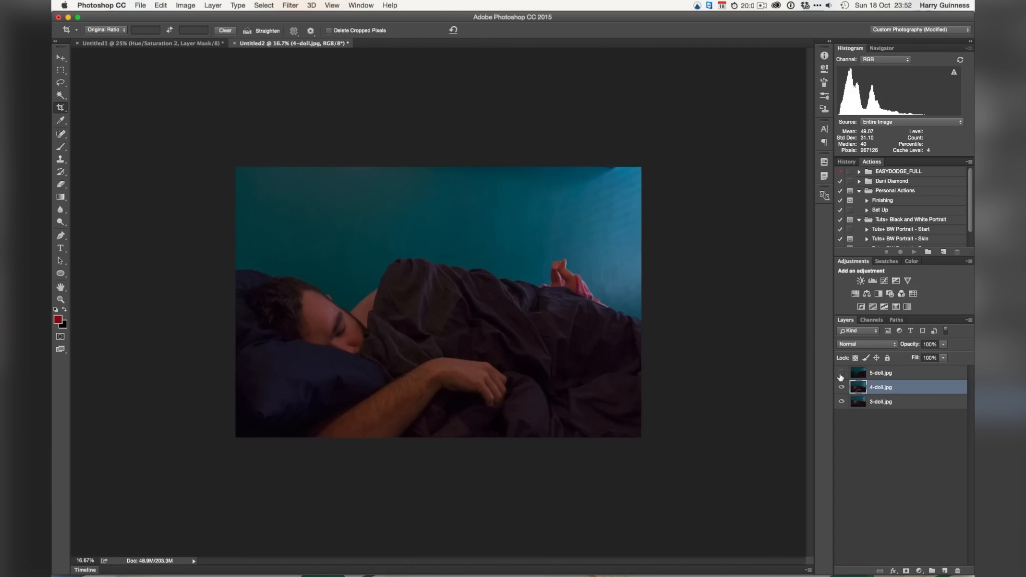
pyautogui.click(842, 387)
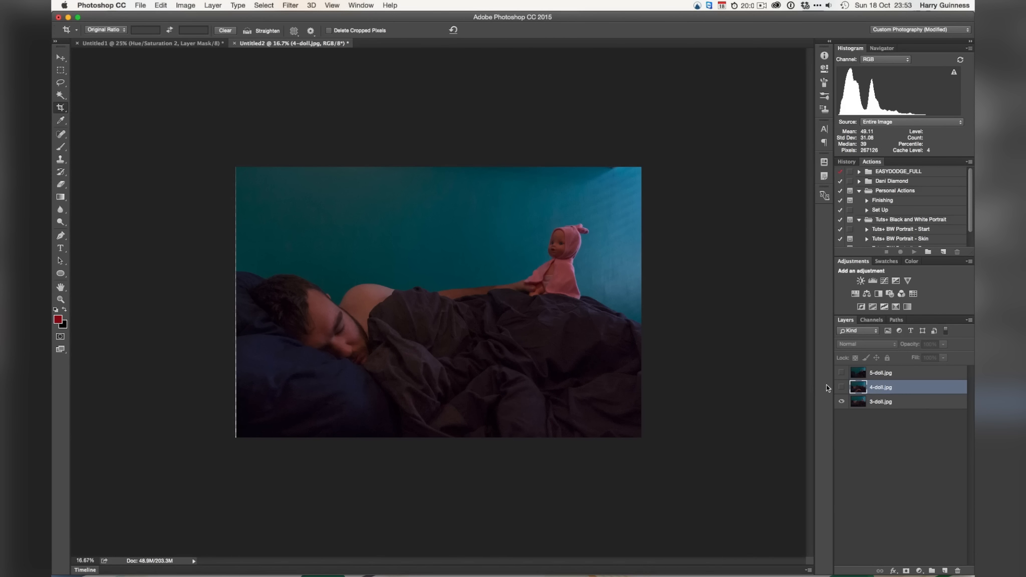
pyautogui.click(840, 387)
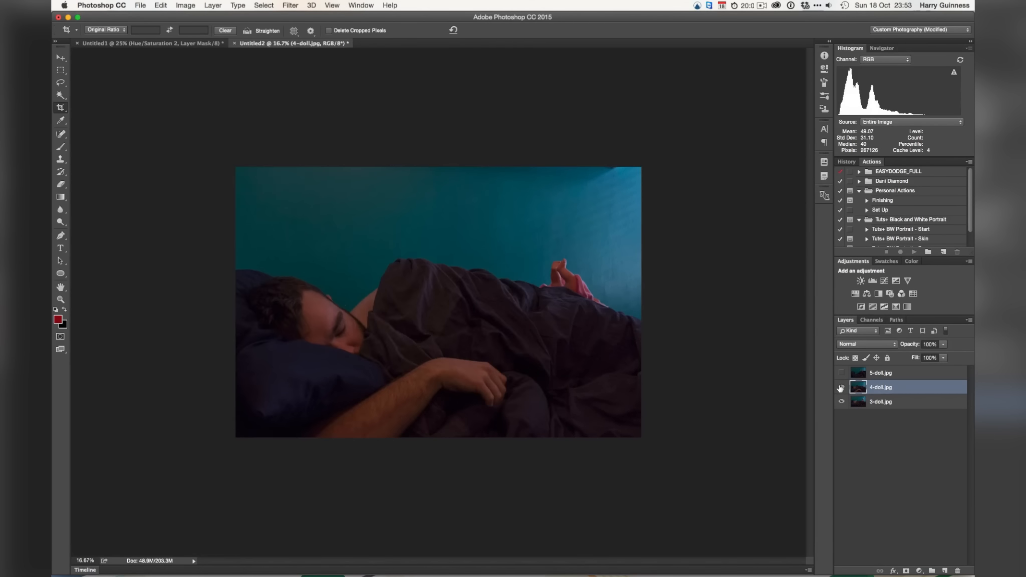
pyautogui.keyDown('alt'); pyautogui.click(906, 571); pyautogui.keyUp('alt')
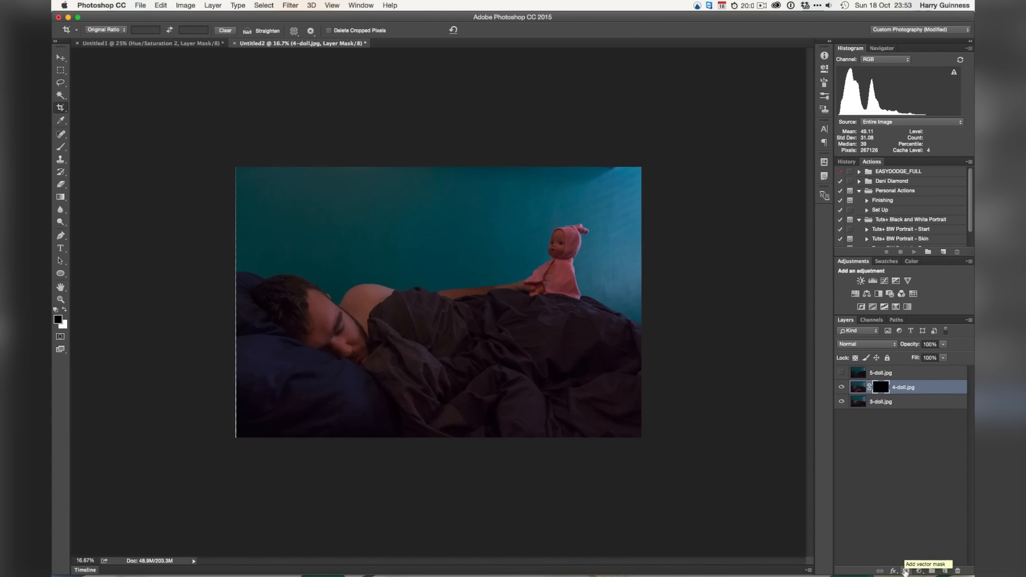
# - Set the Brush tool to 20% flow and 100% opacity, and check its tip settings
pyautogui.press('b')
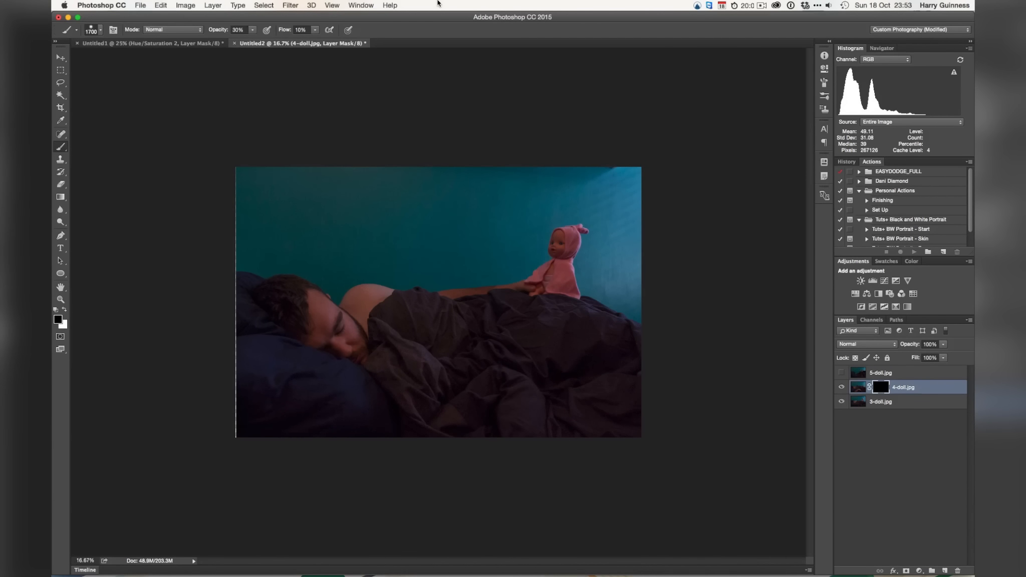
pyautogui.hotkey('shift', '2')
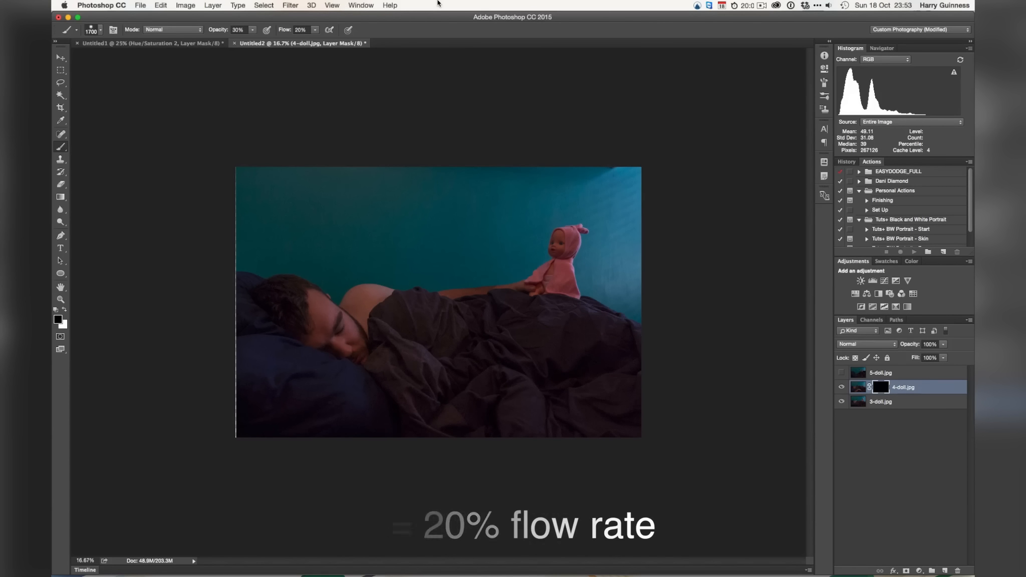
pyautogui.press('0')
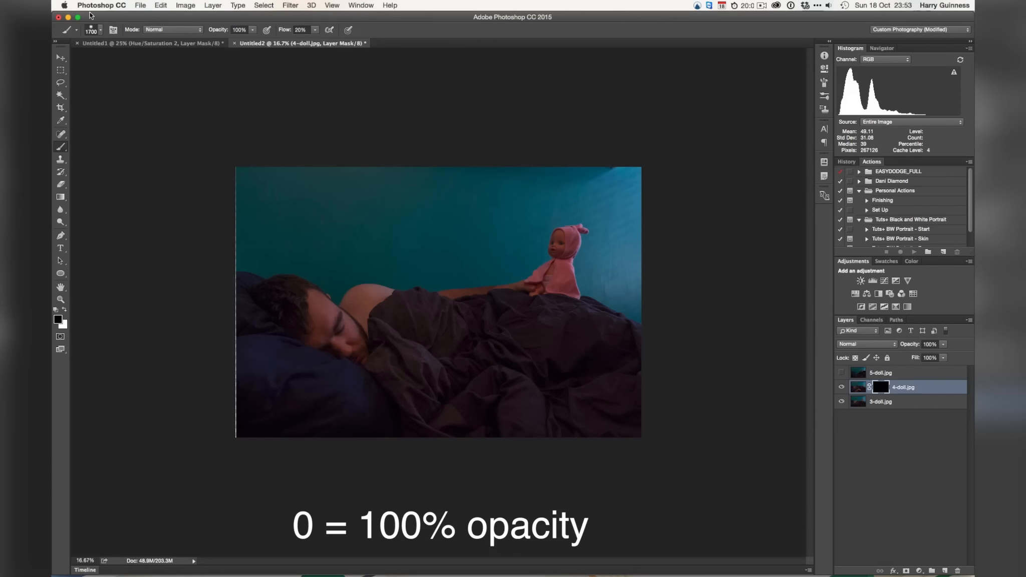
pyautogui.click(95, 29)
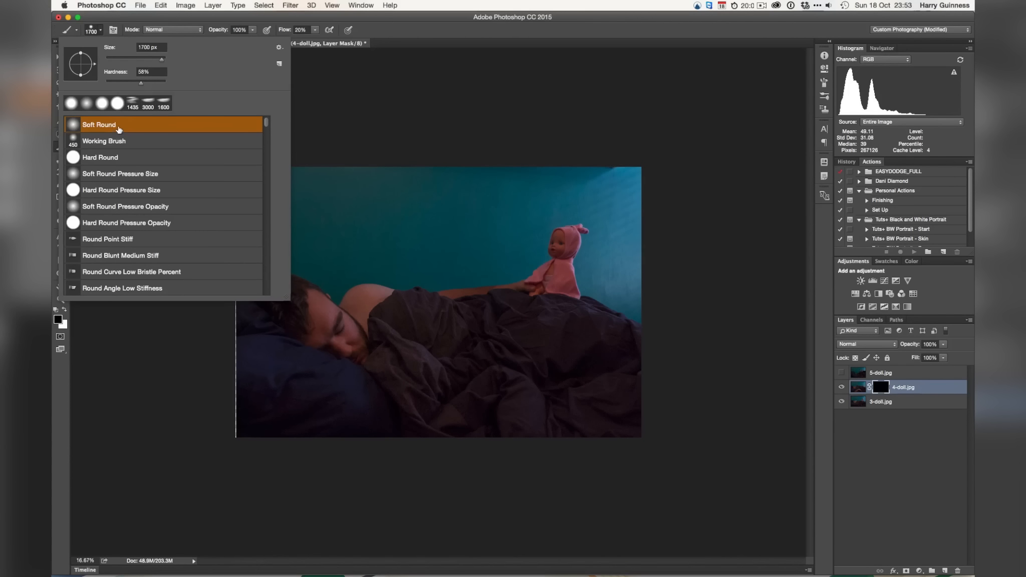
pyautogui.click(97, 30)
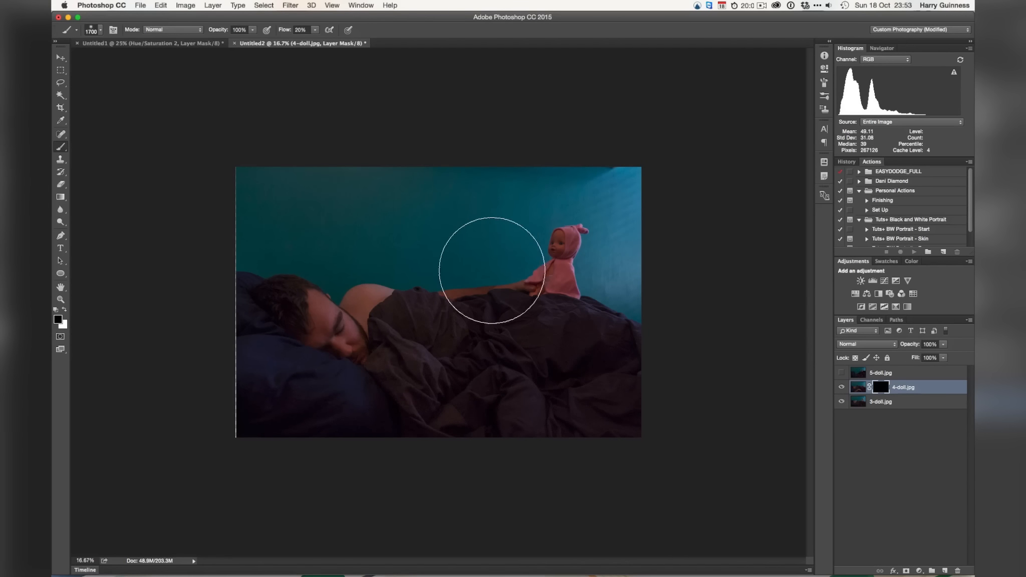
# - Paint white on the 4-doll.jpg mask with an 800 px brush to reveal the raised blanket over the man's outstretched arm
pyautogui.press('super+equal')
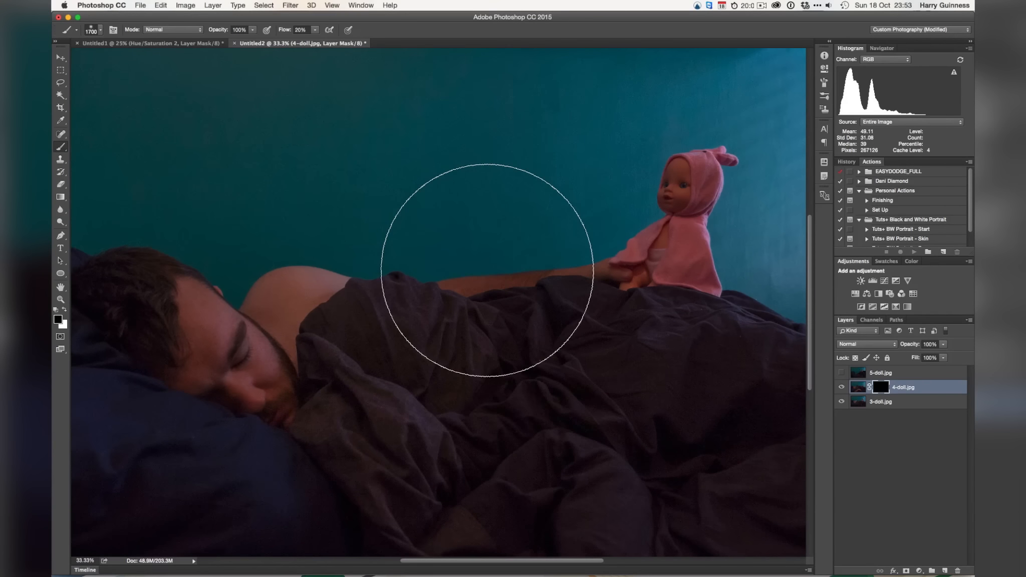
pyautogui.press('[')
pyautogui.press('[')
pyautogui.press('[')
pyautogui.press('[')
pyautogui.press('[')
pyautogui.press('[')
pyautogui.press('[')
pyautogui.press('[')
pyautogui.press('[')
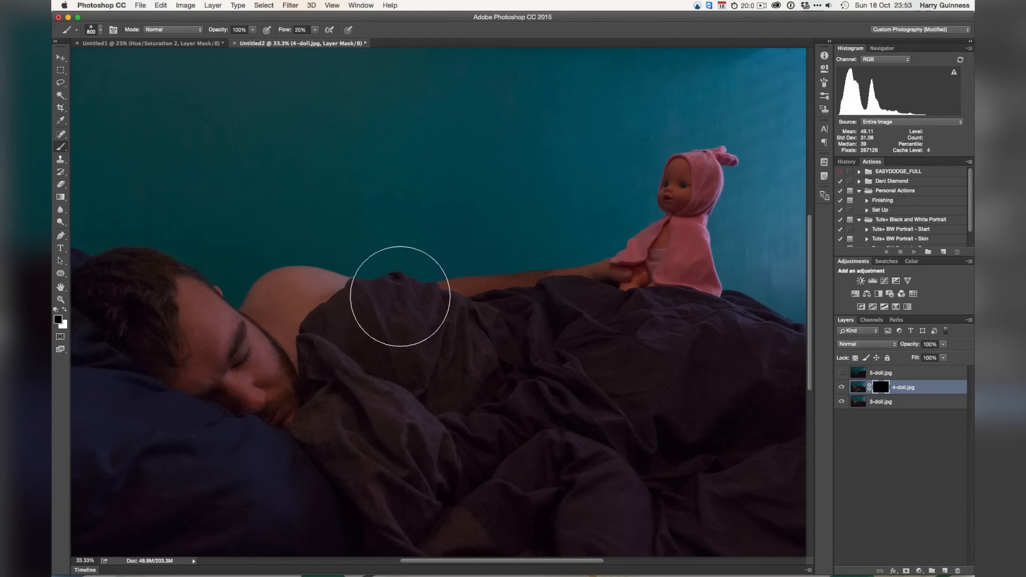
pyautogui.press('x')
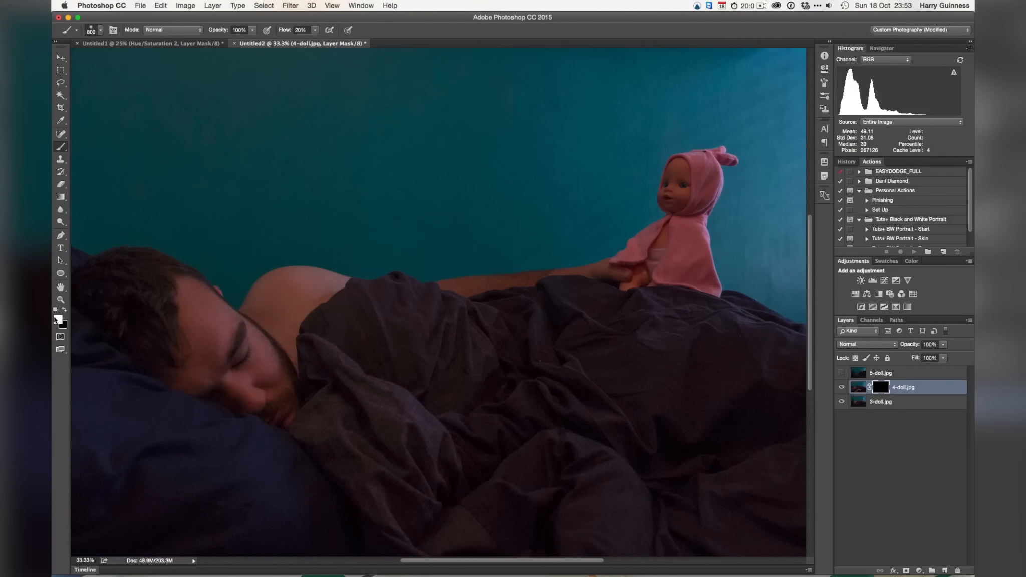
pyautogui.moveTo(462, 222)
pyautogui.mouseDown()
pyautogui.moveTo(436, 273)
pyautogui.moveTo(409, 265)
pyautogui.moveTo(416, 282)
pyautogui.moveTo(436, 273)
pyautogui.moveTo(413, 278)
pyautogui.moveTo(374, 234)
pyautogui.moveTo(347, 252)
pyautogui.moveTo(359, 238)
pyautogui.moveTo(397, 230)
pyautogui.moveTo(418, 259)
pyautogui.moveTo(485, 273)
pyautogui.moveTo(525, 257)
pyautogui.moveTo(565, 290)
pyautogui.moveTo(549, 306)
pyautogui.moveTo(558, 311)
pyautogui.moveTo(592, 312)
pyautogui.moveTo(571, 291)
pyautogui.moveTo(567, 309)
pyautogui.moveTo(514, 304)
pyautogui.moveTo(667, 269)
pyautogui.moveTo(614, 261)
pyautogui.moveTo(637, 263)
pyautogui.moveTo(617, 278)
pyautogui.moveTo(488, 244)
pyautogui.moveTo(471, 276)
pyautogui.mouseUp()
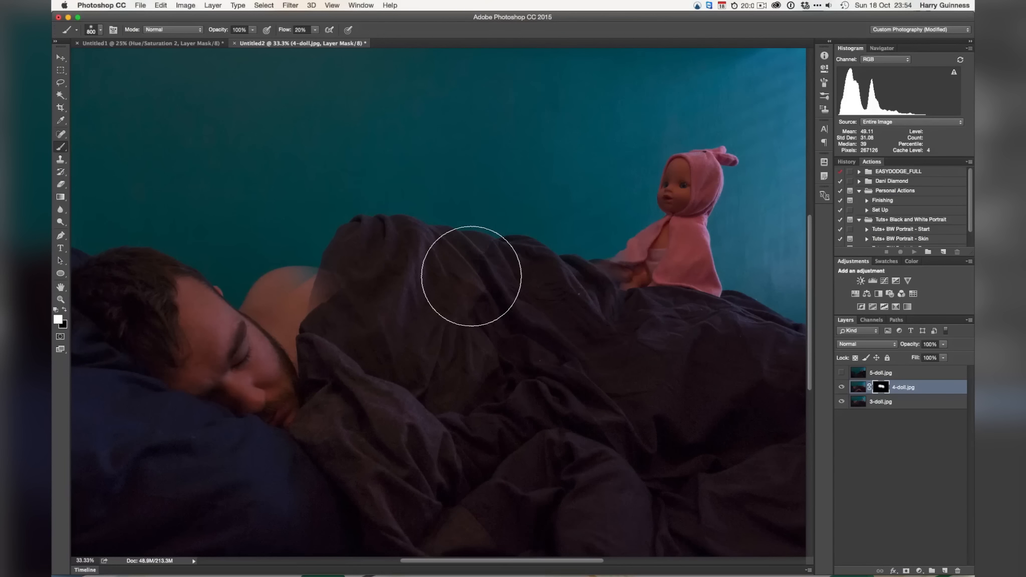
# - Refine the 4-doll.jpg mask with a 100 px white brush along the raised blanket's edge beside the man's shoulder
pyautogui.press('super+plus')
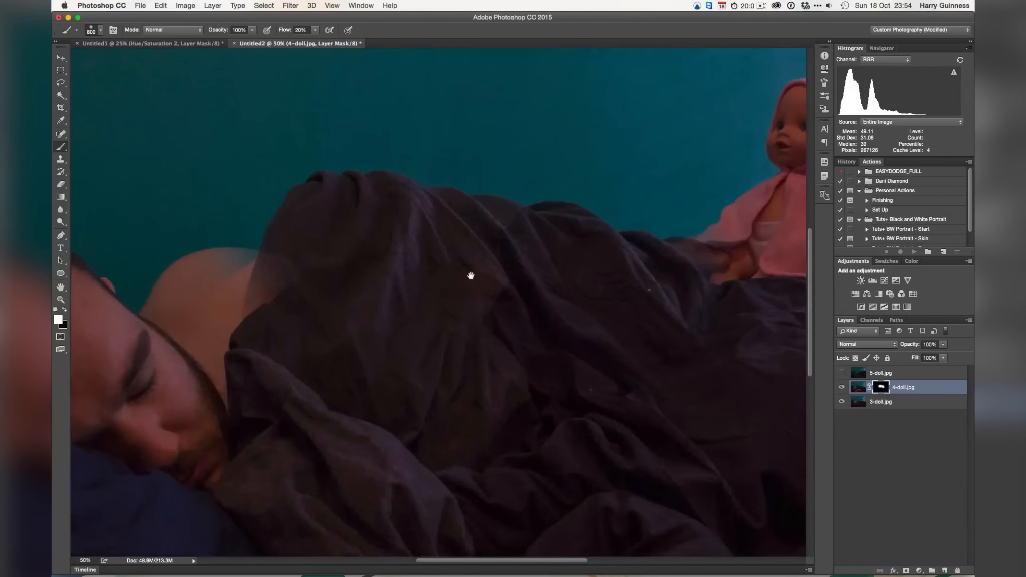
pyautogui.hscroll(-5, 369, 273)
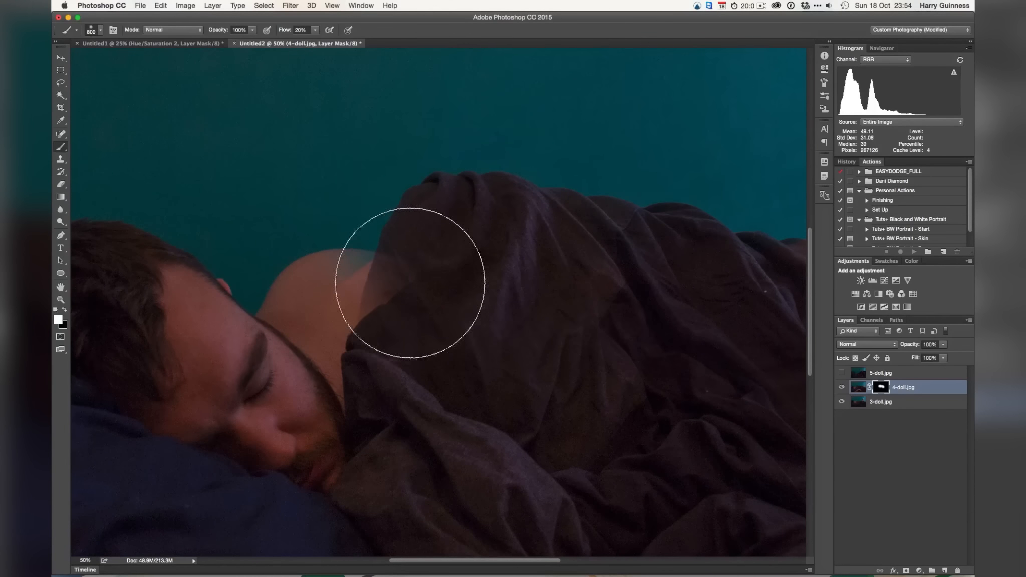
pyautogui.press('[')
pyautogui.press('[')
pyautogui.press('[')
pyautogui.press('[')
pyautogui.press('[')
pyautogui.press('[')
pyautogui.press('[')
pyautogui.press('[')
pyautogui.press('[')
pyautogui.press('[')
pyautogui.press('[')
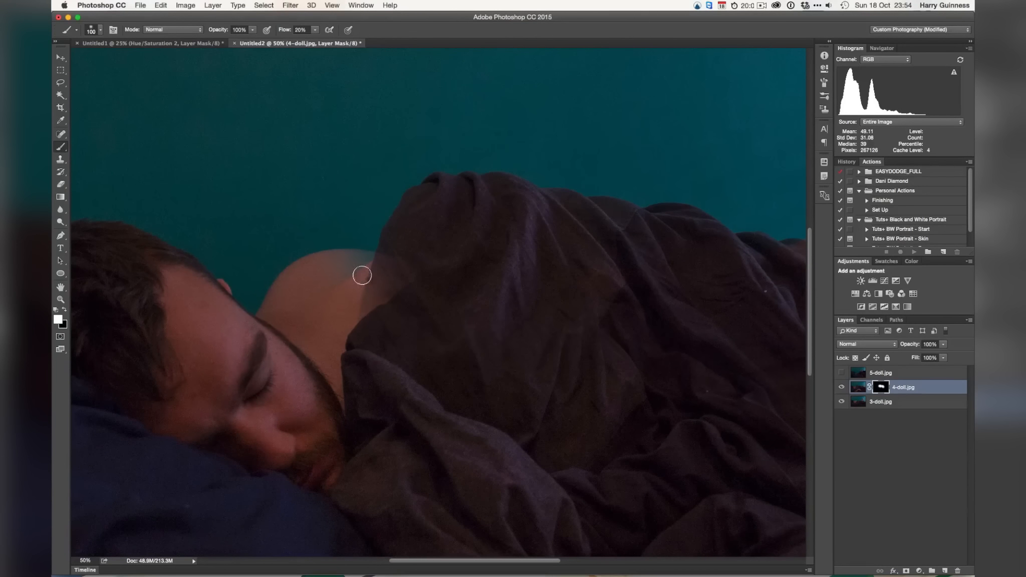
pyautogui.moveTo(376, 299)
pyautogui.mouseDown()
pyautogui.moveTo(414, 265)
pyautogui.moveTo(417, 277)
pyautogui.moveTo(389, 298)
pyautogui.moveTo(390, 270)
pyautogui.moveTo(365, 321)
pyautogui.moveTo(388, 244)
pyautogui.moveTo(359, 328)
pyautogui.moveTo(357, 267)
pyautogui.mouseUp()
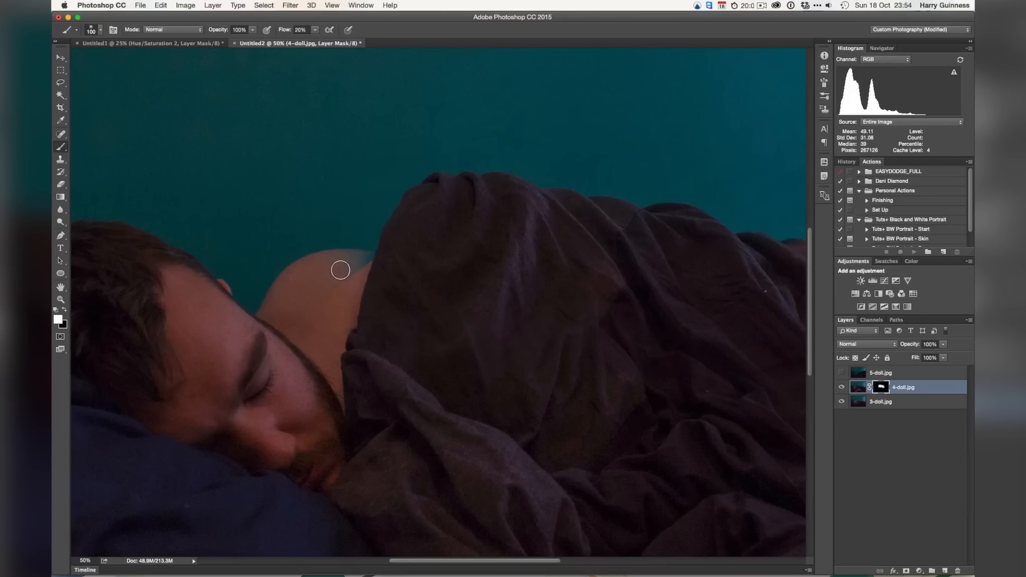
# - Switch the painting color to black and raise the 100 px brush's hardness to about 70%
pyautogui.press('x')
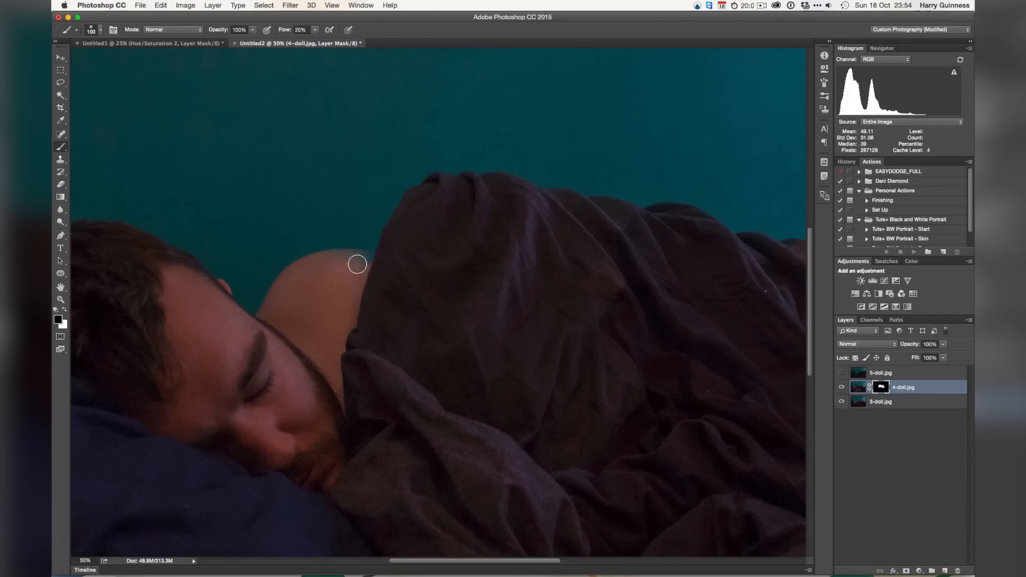
pyautogui.click(99, 32)
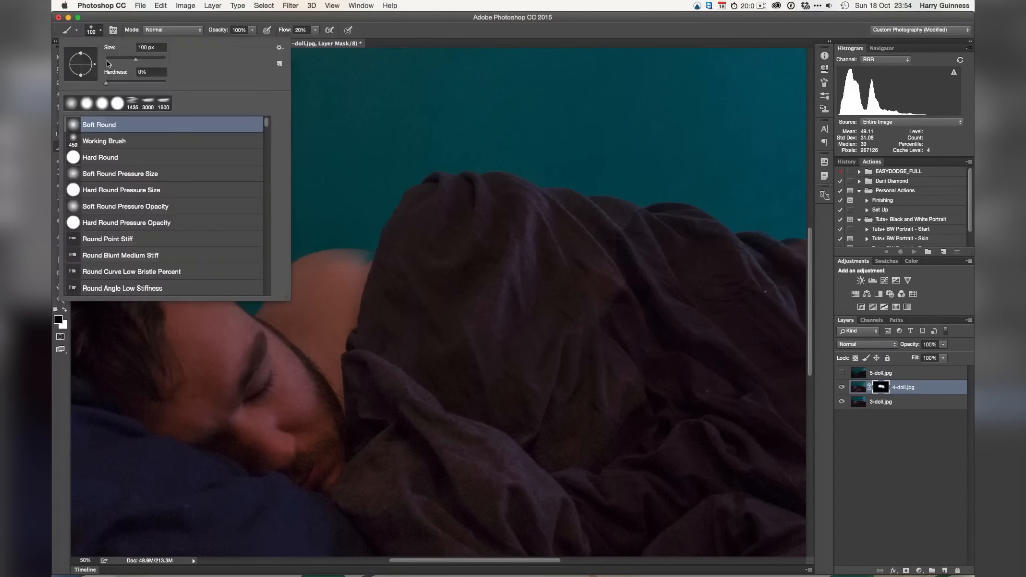
pyautogui.moveTo(105, 81); pyautogui.dragTo(111, 82)
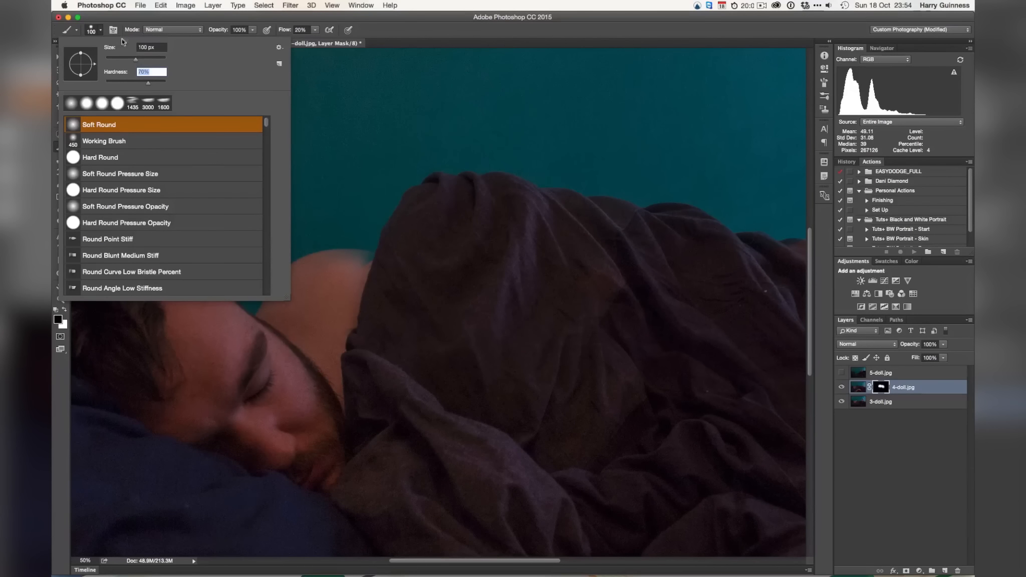
pyautogui.click(101, 32)
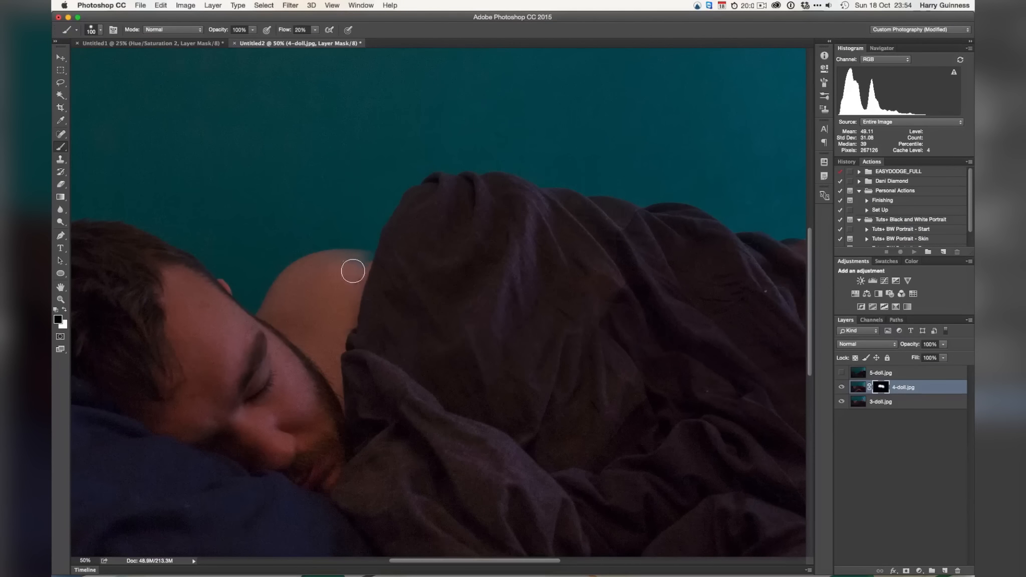
# - Paint black on the 4-doll.jpg mask with the 100 px brush to restore the top of the man's shoulder
pyautogui.press('[')
pyautogui.press('[')
pyautogui.press('[')
pyautogui.press('[')
pyautogui.press(']')
pyautogui.press(']')
pyautogui.press(']')
pyautogui.press(']')
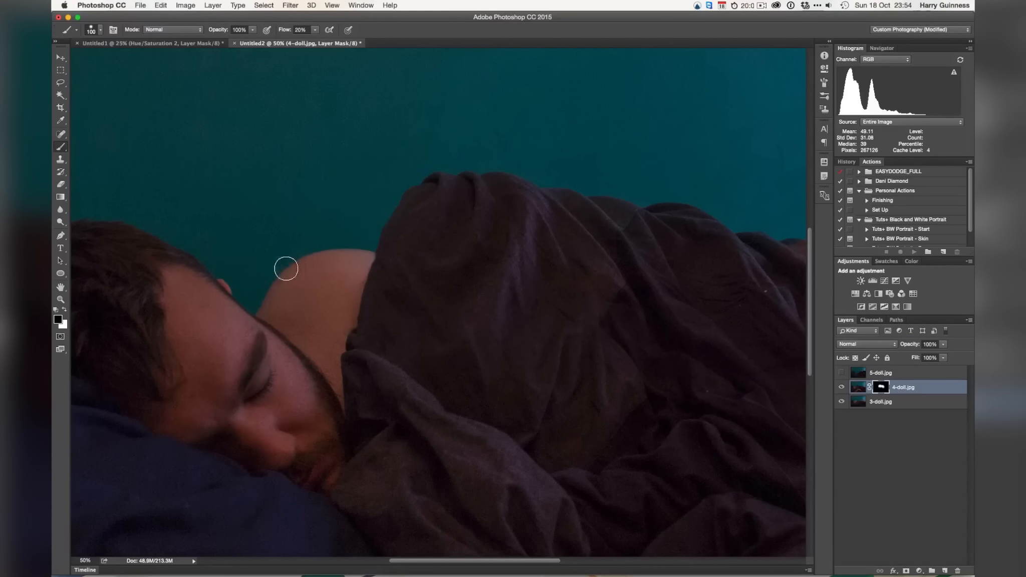
# - Clean up the 4-doll.jpg mask where the shoulder meets the blanket, using a 35 px brush with white and black
pyautogui.press('[')
pyautogui.press('[')
pyautogui.press('super+equal')
pyautogui.press('super+equal')
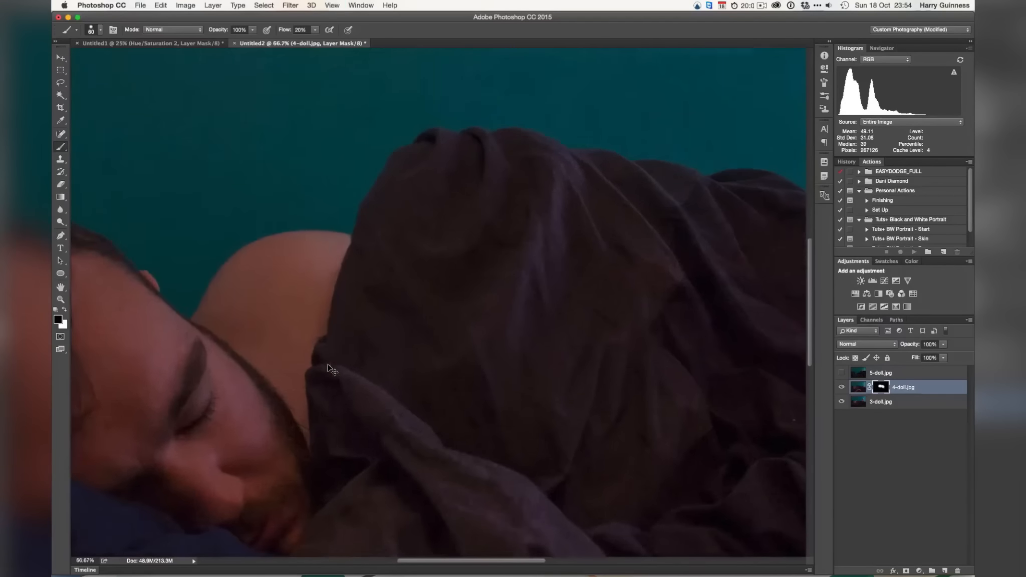
pyautogui.moveTo(362, 220)
pyautogui.mouseDown()
pyautogui.moveTo(518, 350)
pyautogui.moveTo(538, 348)
pyautogui.moveTo(559, 323)
pyautogui.mouseUp()
pyautogui.press('[')
pyautogui.press('[')
pyautogui.press('[')
pyautogui.press('[')
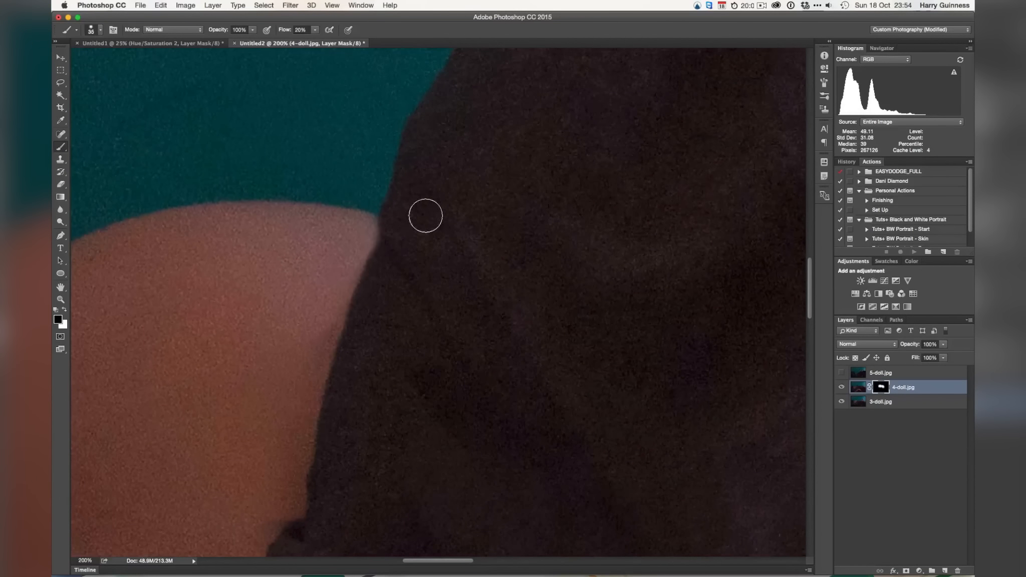
pyautogui.press('x')
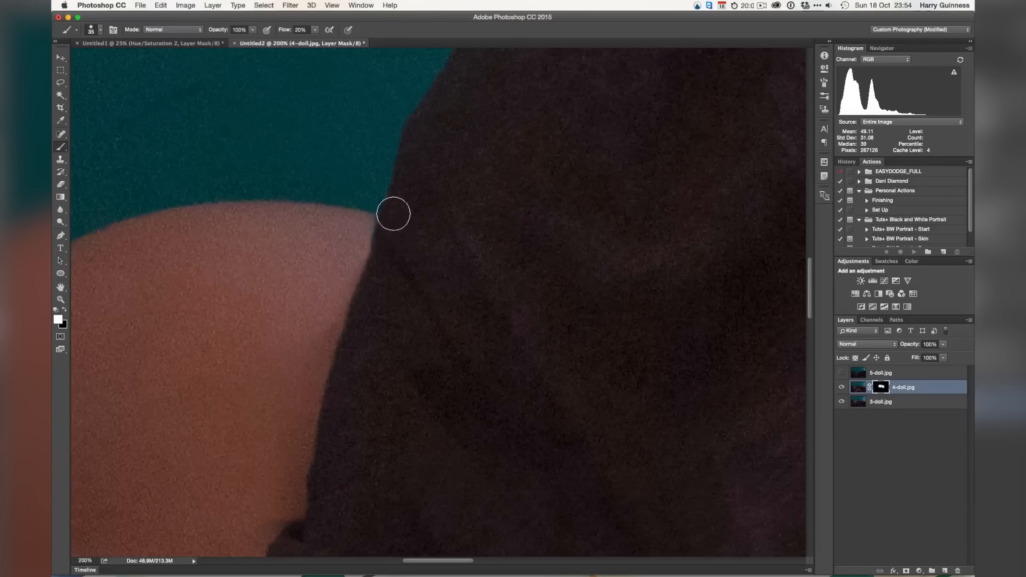
pyautogui.press('x')
pyautogui.moveTo(363, 231); pyautogui.dragTo(357, 238)
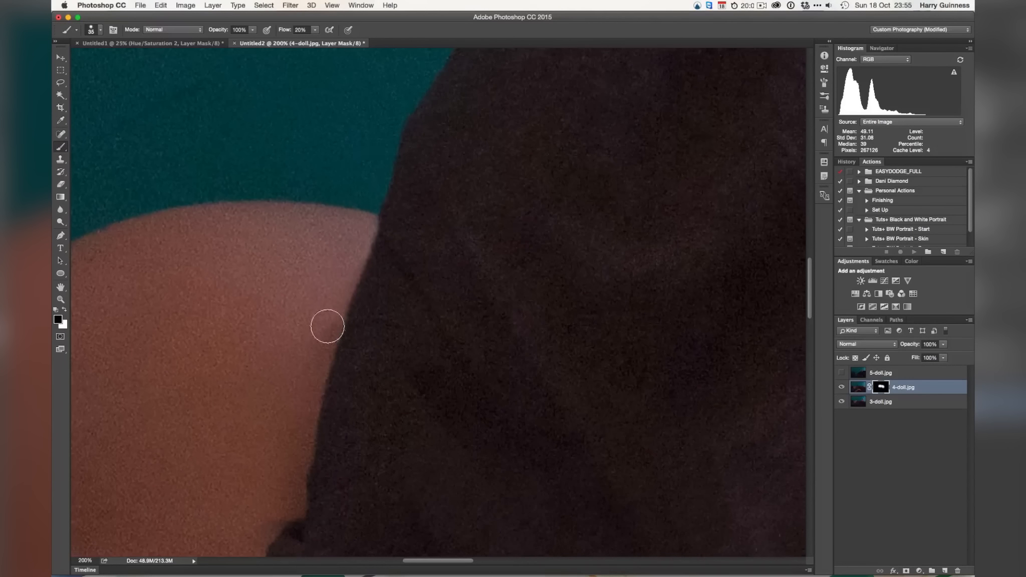
pyautogui.moveTo(398, 343); pyautogui.dragTo(446, 200)
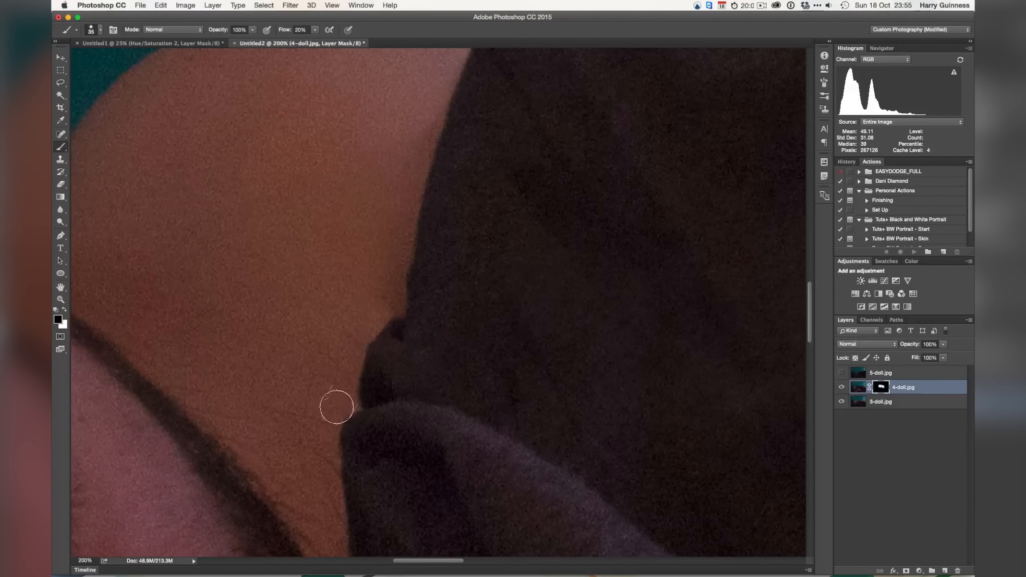
# - Check the masked blanket against the original photo by toggling the 4-doll.jpg layer's visibility
pyautogui.press('super+0')
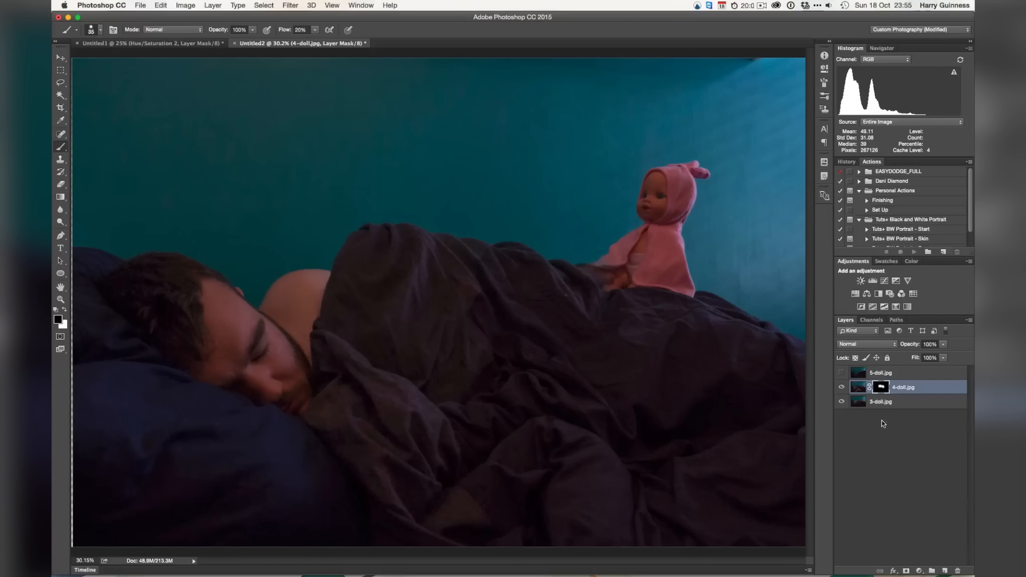
pyautogui.click(841, 387)
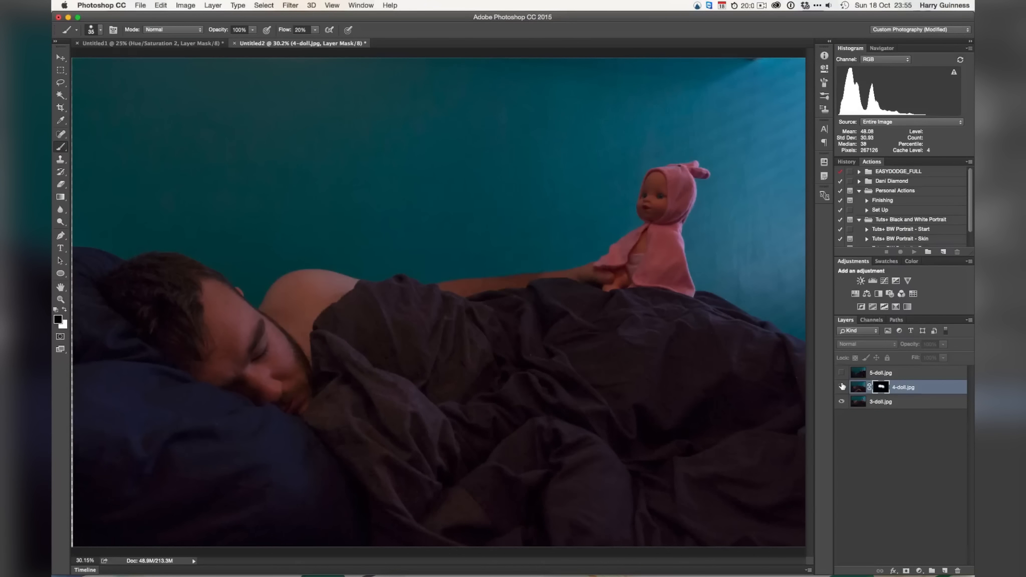
pyautogui.click(842, 387)
pyautogui.click(841, 387)
pyautogui.click(842, 387)
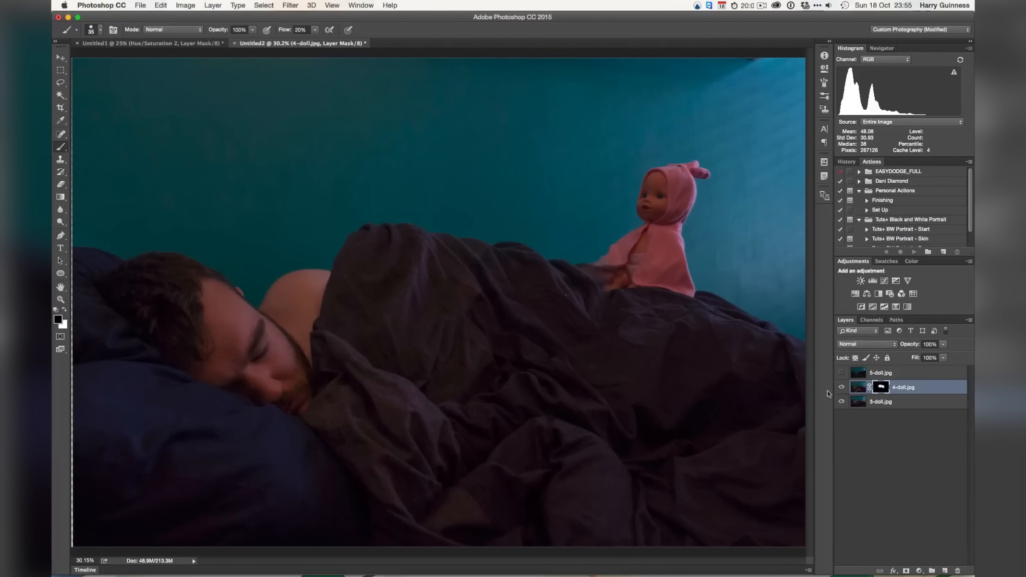
pyautogui.click(841, 388)
pyautogui.click(842, 388)
# - Switch the painting color to white and set the brush to 30 px for touching up the blanket edge beside the shoulder
pyautogui.press('x')
pyautogui.press(']')
pyautogui.press(']')
pyautogui.press(']')
pyautogui.press(']')
pyautogui.press(']')
pyautogui.press(']')
pyautogui.press(']')
pyautogui.press(']')
pyautogui.press(']')
pyautogui.press('super+1')
pyautogui.moveTo(377, 273)
pyautogui.mouseDown()
pyautogui.moveTo(497, 297)
pyautogui.moveTo(513, 217)
pyautogui.mouseUp()
pyautogui.press('[')
pyautogui.press('[')
pyautogui.press('[')
pyautogui.press('[')
pyautogui.press('[')
pyautogui.press('[')
pyautogui.press('[')
pyautogui.press('[')
pyautogui.press('[')
pyautogui.press('[')
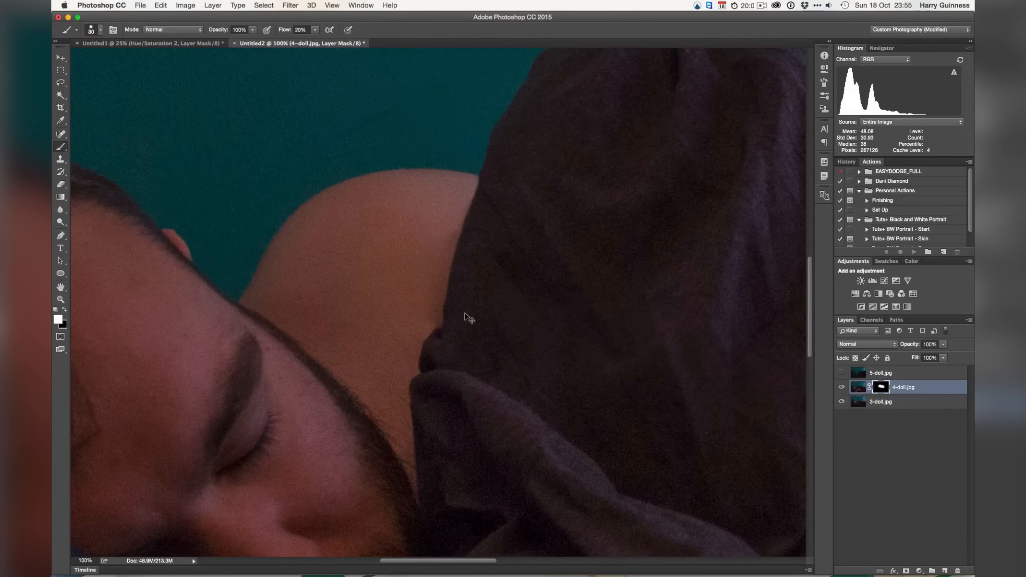
pyautogui.press('super+plus')
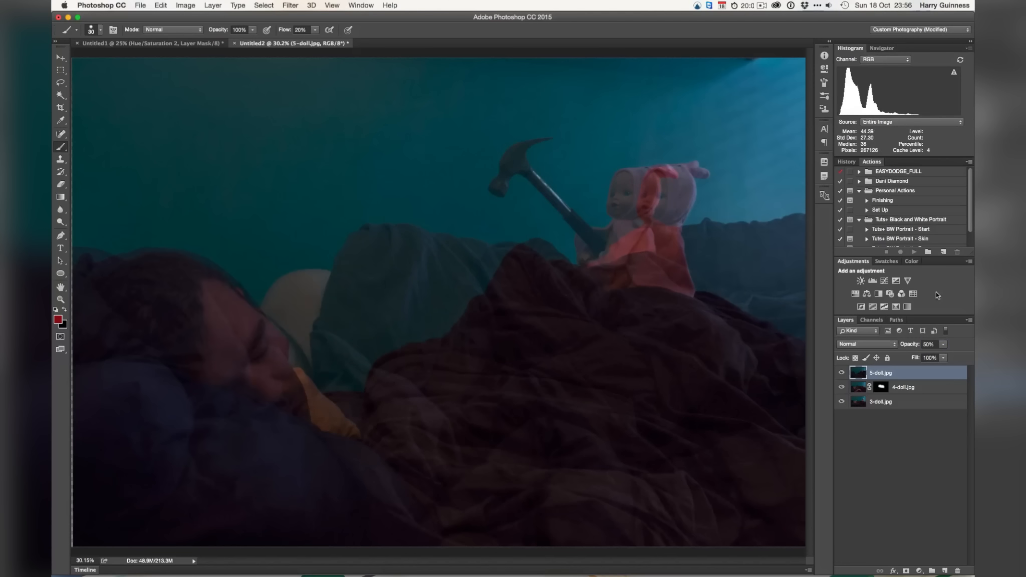
# - Move the semi-transparent 5-doll.jpg layer with the Move tool so its doll lines up with the doll in the photo beneath
pyautogui.press('super+plus')
pyautogui.press('super+plus')
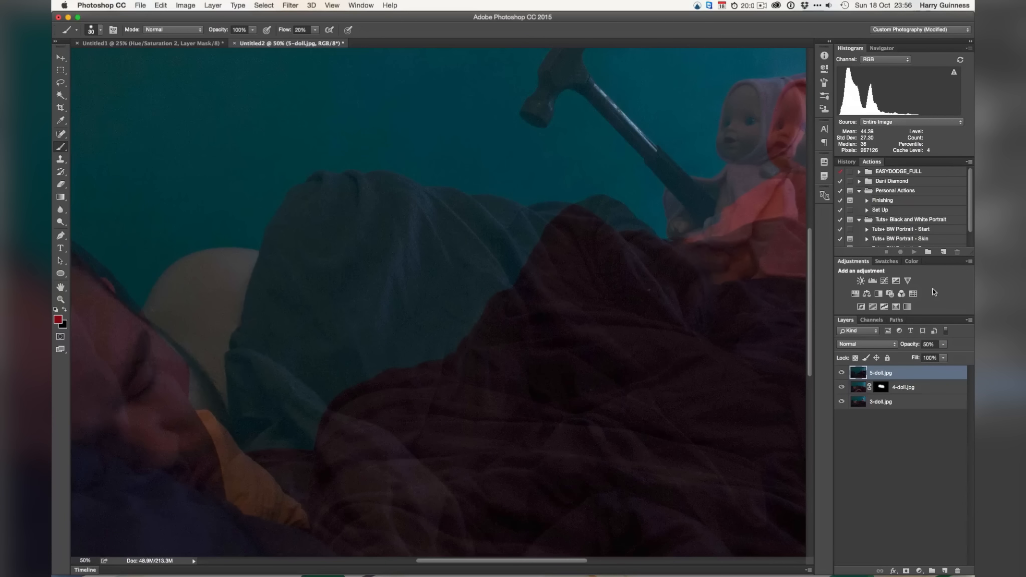
pyautogui.moveTo(549, 269); pyautogui.dragTo(348, 276)
pyautogui.moveTo(475, 251); pyautogui.dragTo(323, 403)
pyautogui.moveTo(397, 270); pyautogui.dragTo(435, 229)
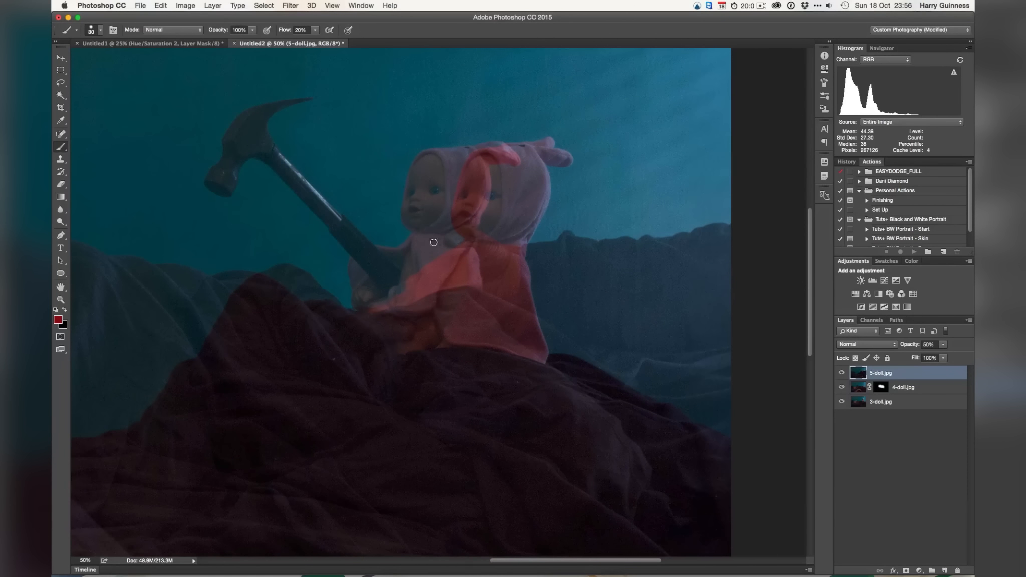
pyautogui.press('v')
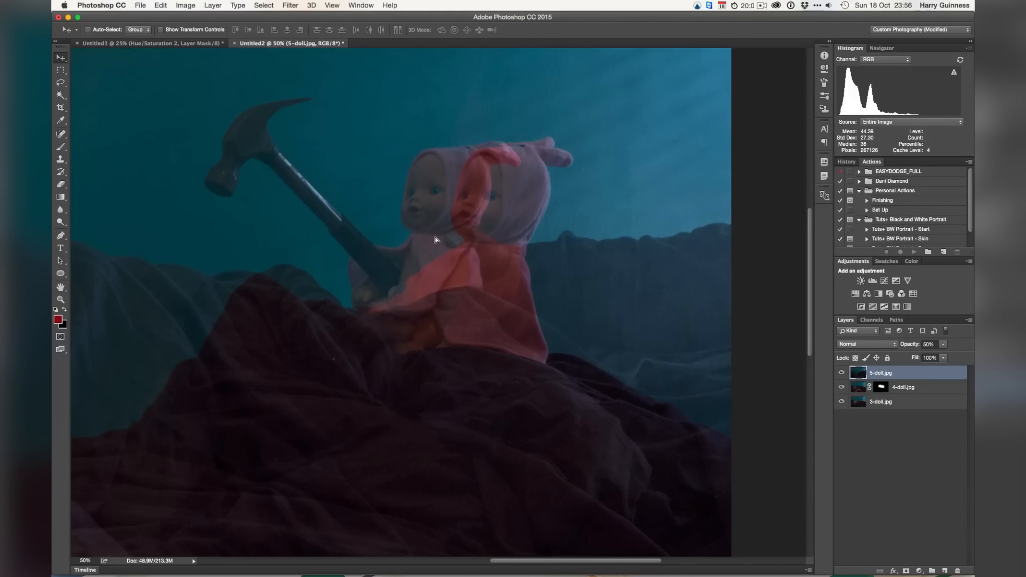
pyautogui.moveTo(435, 239); pyautogui.dragTo(475, 242)
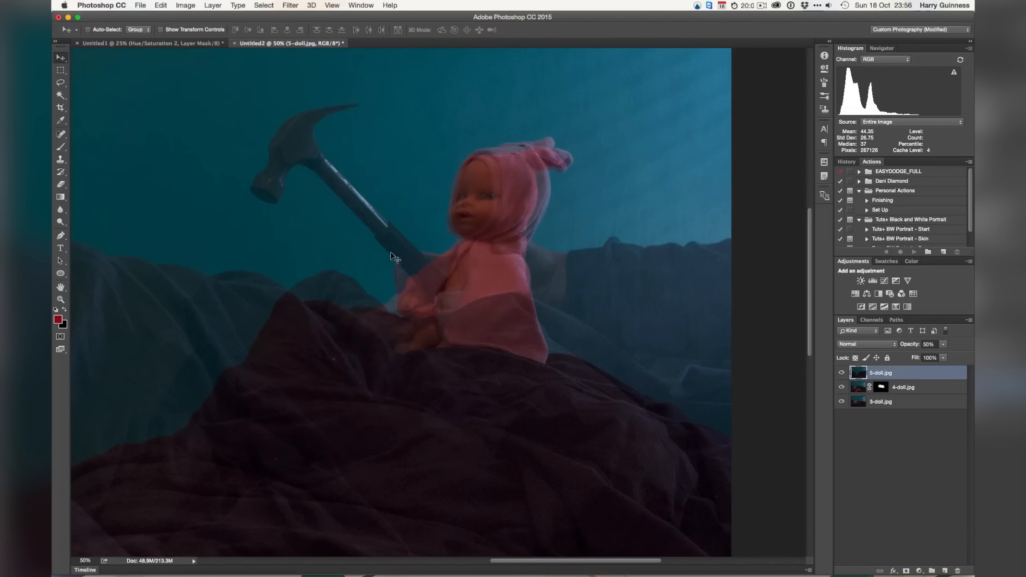
pyautogui.moveTo(453, 274); pyautogui.dragTo(478, 262)
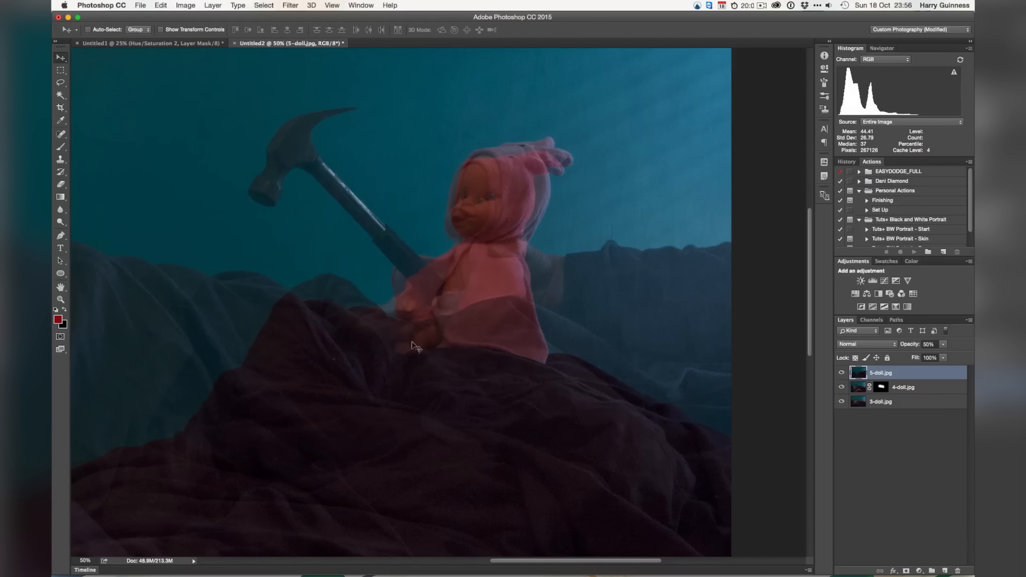
pyautogui.moveTo(480, 274)
pyautogui.mouseDown()
pyautogui.moveTo(475, 283)
pyautogui.moveTo(471, 242)
pyautogui.moveTo(484, 259)
pyautogui.mouseUp()
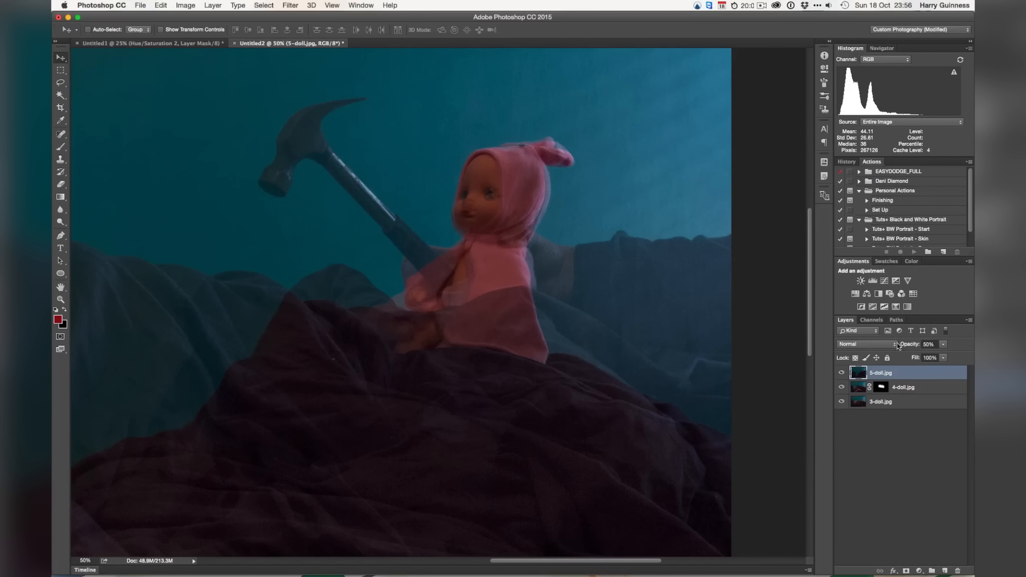
# - Raise the 5-doll.jpg layer's opacity to 98% and add a black layer mask to it
pyautogui.moveTo(906, 345); pyautogui.dragTo(959, 350)
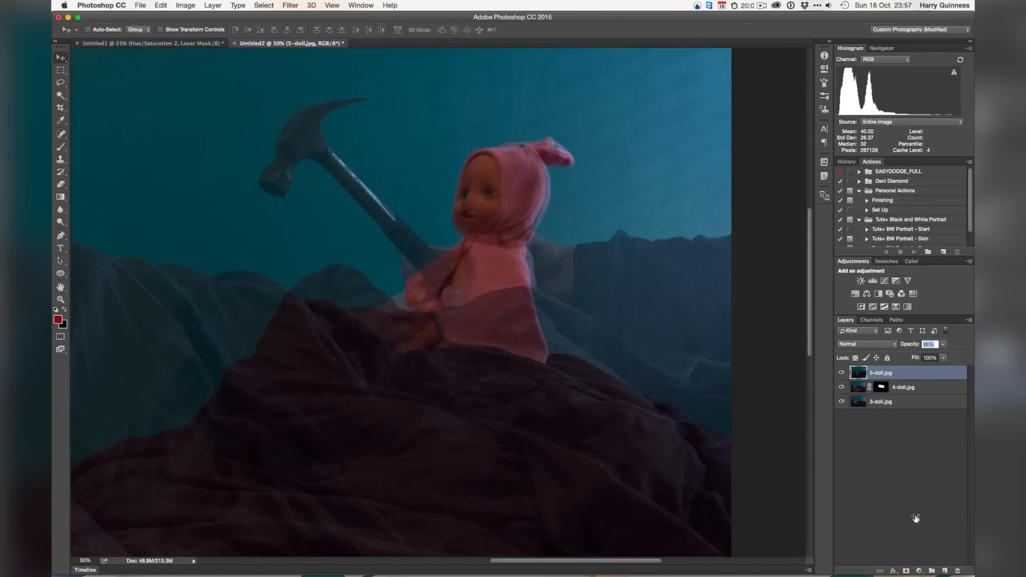
pyautogui.keyDown('alt'); pyautogui.click(907, 571); pyautogui.keyUp('alt')
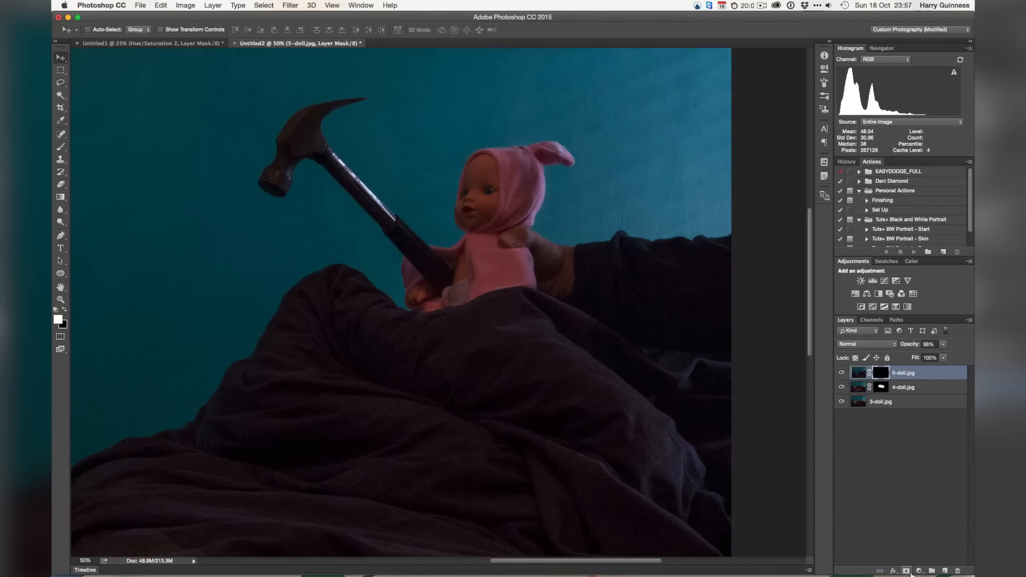
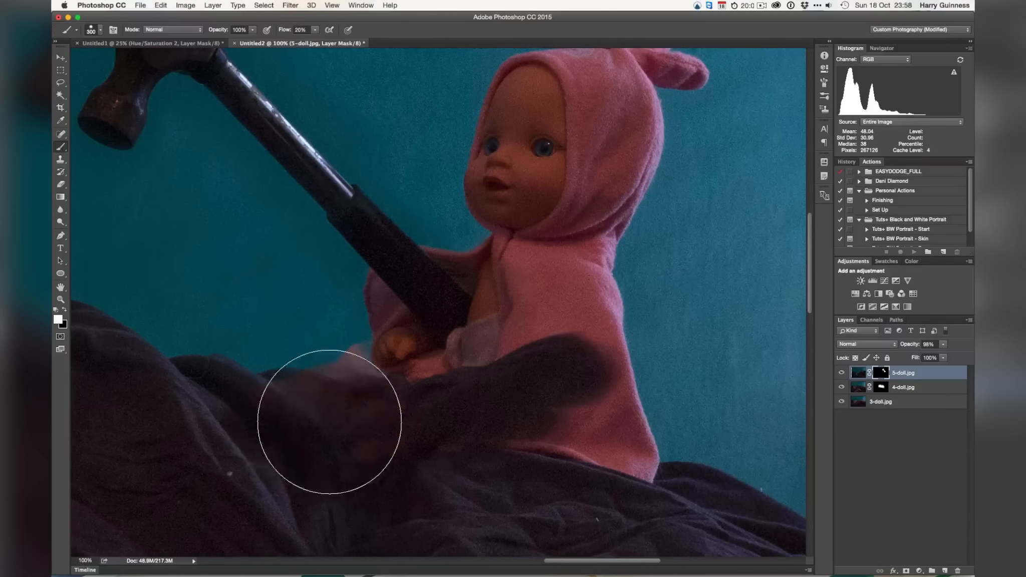
# - Reveal the blanket below the doll's hand on the 5-doll.jpg mask with white, reducing the brush to 90 px
pyautogui.press('[')
pyautogui.press('[')
pyautogui.press('[')
pyautogui.press('[')
pyautogui.press('[')
pyautogui.press('[')
pyautogui.press('[')
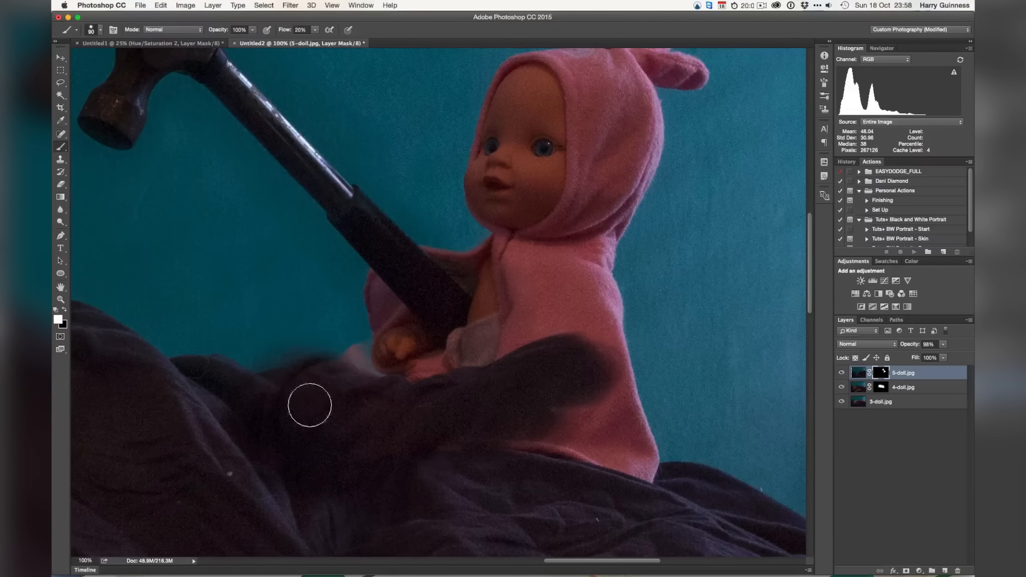
# - Paint white on the 5-doll.jpg mask with a 300 px brush to reveal the blanket fold in front of the doll
pyautogui.press(']')
pyautogui.press(']')
pyautogui.press(']')
pyautogui.press(']')
pyautogui.press(']')
pyautogui.press(']')
pyautogui.press(']')
pyautogui.moveTo(265, 378)
pyautogui.mouseDown()
pyautogui.moveTo(266, 345)
pyautogui.moveTo(210, 352)
pyautogui.mouseUp()
pyautogui.moveTo(194, 421)
pyautogui.mouseDown()
pyautogui.moveTo(509, 149)
pyautogui.moveTo(445, 350)
pyautogui.mouseUp()
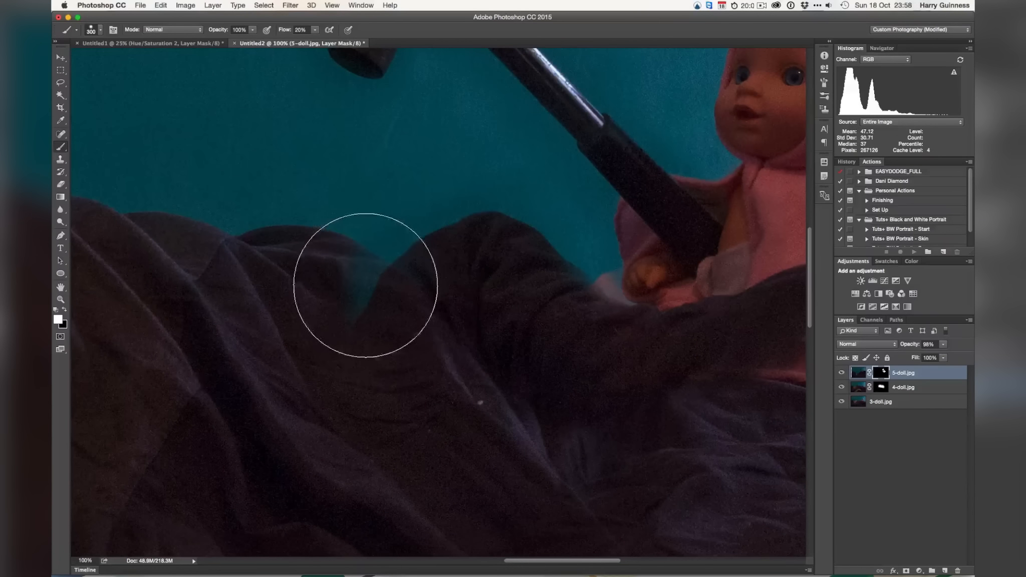
# - Paint black on the 5-doll.jpg mask to clean up the dip between the two blanket folds, reducing the brush to 100 px
pyautogui.press('x')
pyautogui.press('[')
pyautogui.press('[')
pyautogui.press('[')
pyautogui.moveTo(355, 290)
pyautogui.mouseDown()
pyautogui.moveTo(354, 279)
pyautogui.moveTo(331, 363)
pyautogui.mouseUp()
pyautogui.press('[')
pyautogui.press('[')
pyautogui.press('[')
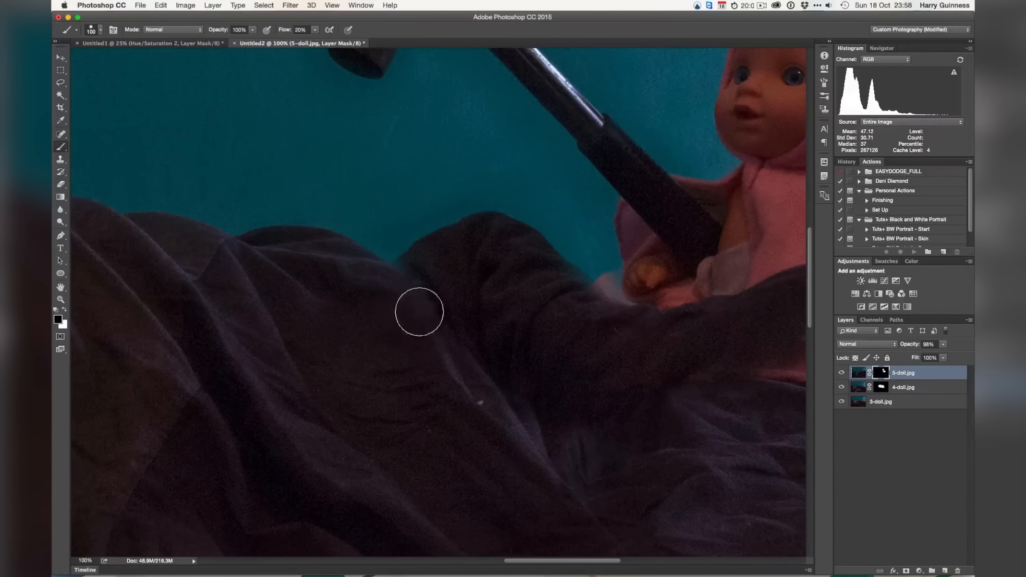
# - Paint white on the 5-doll.jpg mask along the seam where the blanket folds meet, reducing the brush to 60 px and 30 px
pyautogui.press(']')
pyautogui.press('super+equal')
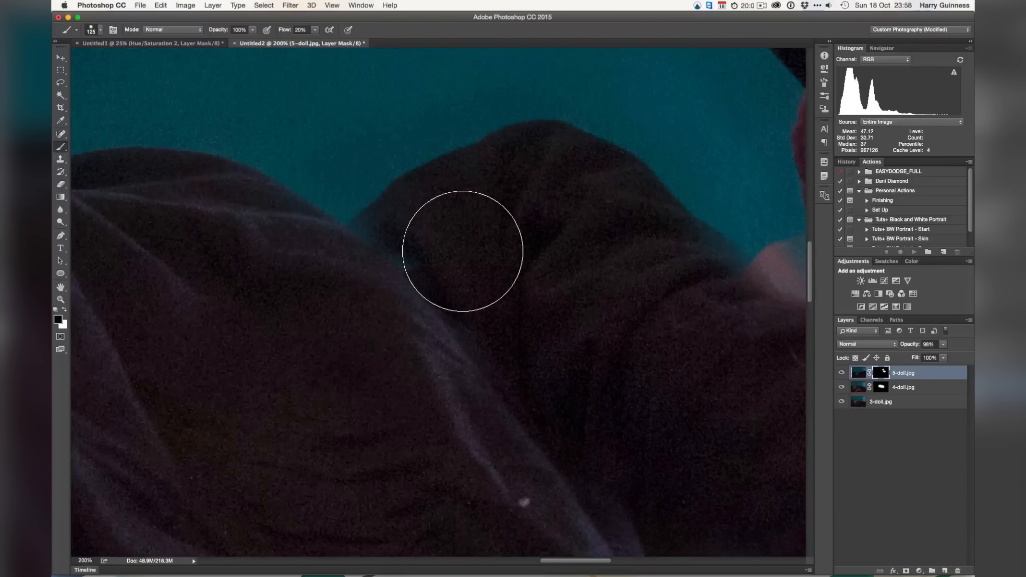
pyautogui.press('x')
pyautogui.press('[')
pyautogui.press('[')
pyautogui.press('[')
pyautogui.press('[')
pyautogui.press('[')
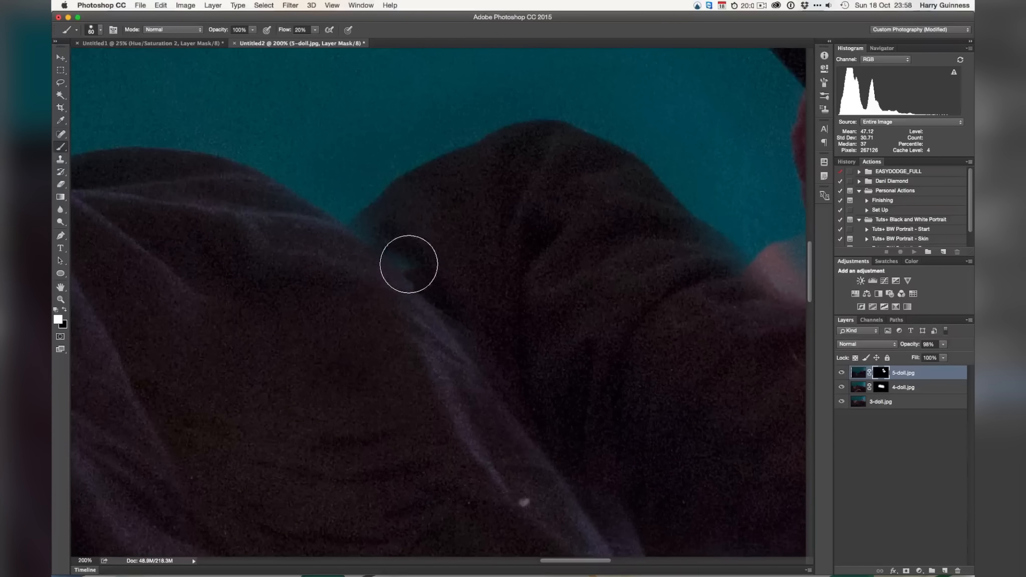
pyautogui.press('[')
pyautogui.press('[')
pyautogui.press('[')
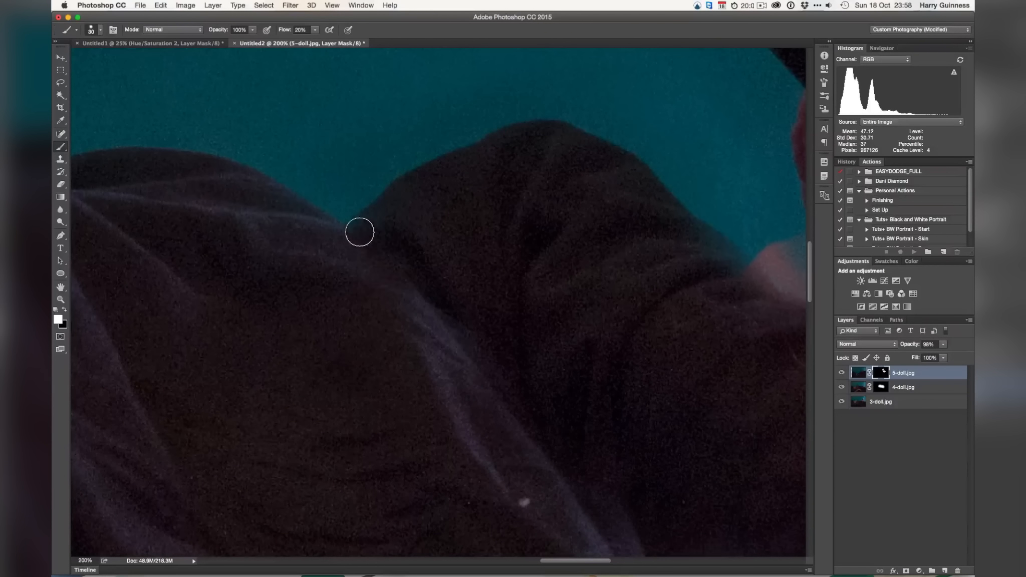
pyautogui.press('super+0')
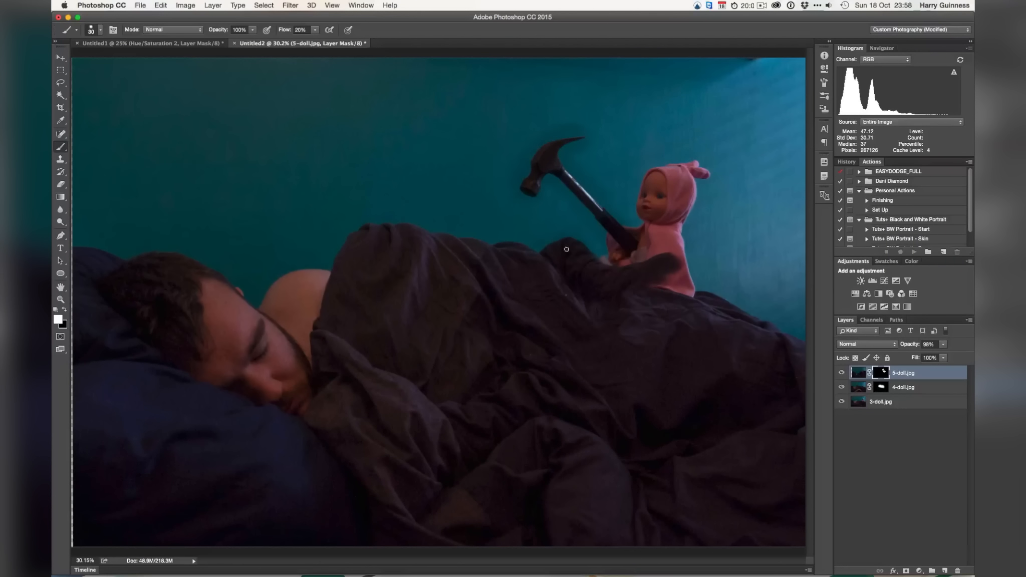
# - Paint white on the 5-doll.jpg mask with a 90 px brush along the blanket edge below the doll's hand
pyautogui.press('super+plus')
pyautogui.moveTo(609, 232); pyautogui.dragTo(325, 252)
pyautogui.moveTo(717, 240); pyautogui.dragTo(509, 330)
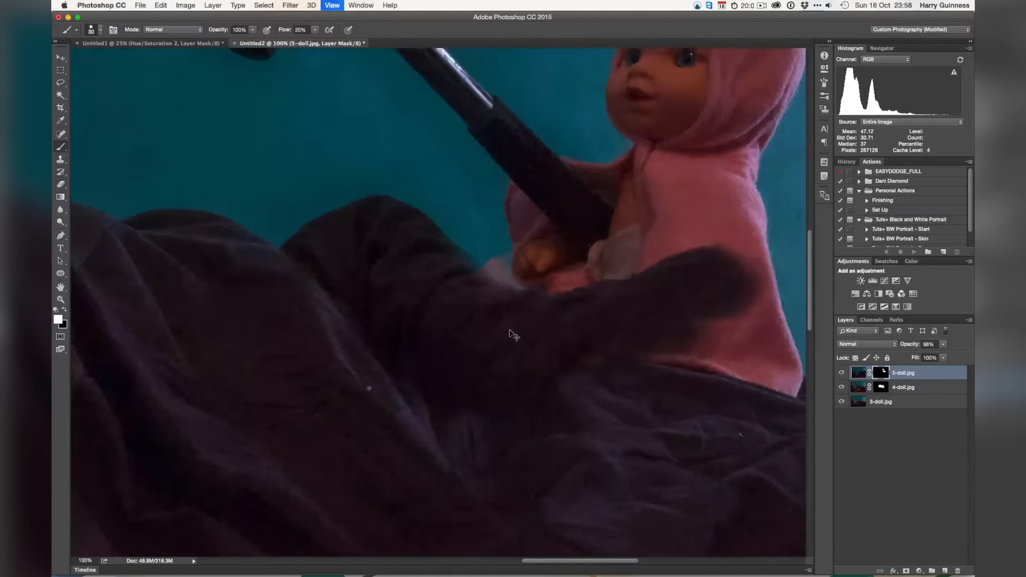
pyautogui.press('super+plus')
pyautogui.moveTo(430, 263); pyautogui.dragTo(486, 416)
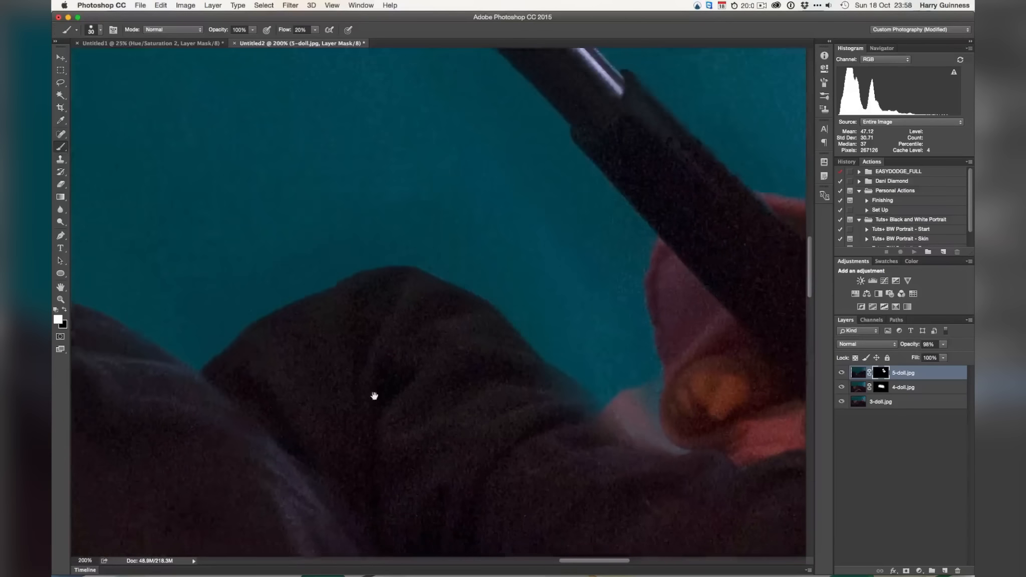
pyautogui.moveTo(374, 397); pyautogui.dragTo(259, 291)
pyautogui.moveTo(421, 379); pyautogui.dragTo(362, 361)
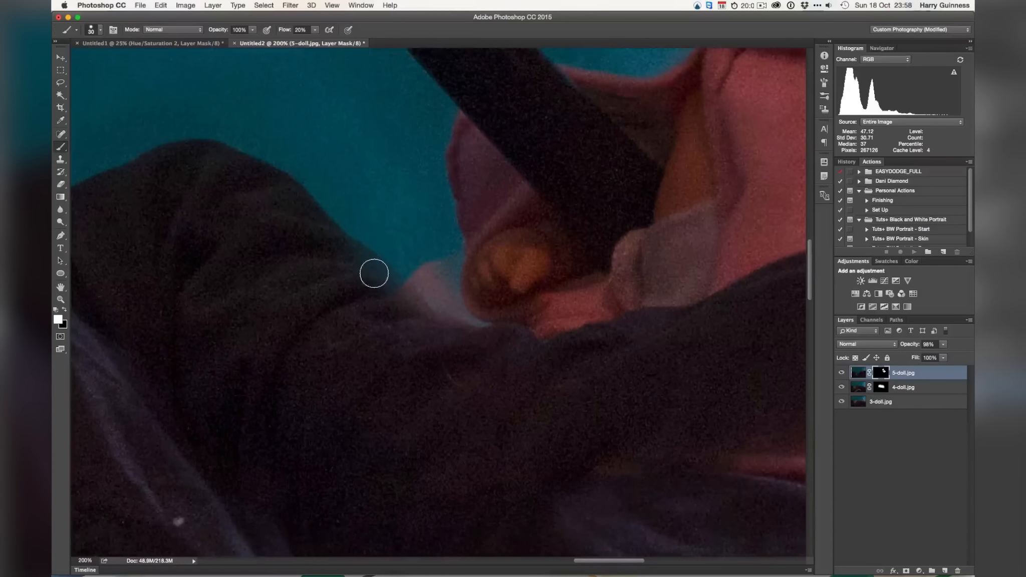
pyautogui.press(']')
pyautogui.press(']')
pyautogui.press(']')
pyautogui.press(']')
pyautogui.press(']')
pyautogui.press(']')
pyautogui.moveTo(366, 248)
pyautogui.mouseDown()
pyautogui.moveTo(463, 318)
pyautogui.moveTo(520, 338)
pyautogui.mouseUp()
pyautogui.press('super+minus')
pyautogui.press('super+minus')
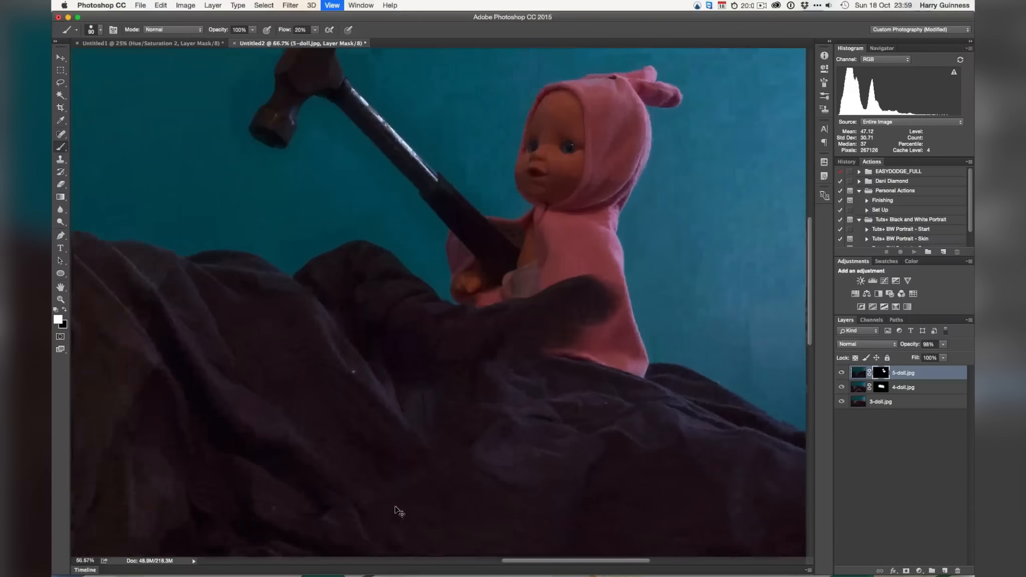
# - Paint white on the 5-doll.jpg mask with a 300 px brush over the doll's lower body and the blanket slope behind it
pyautogui.press('super+equal')
pyautogui.press(']')
pyautogui.press(']')
pyautogui.press(']')
pyautogui.press(']')
pyautogui.press(']')
pyautogui.press(']')
pyautogui.press(']')
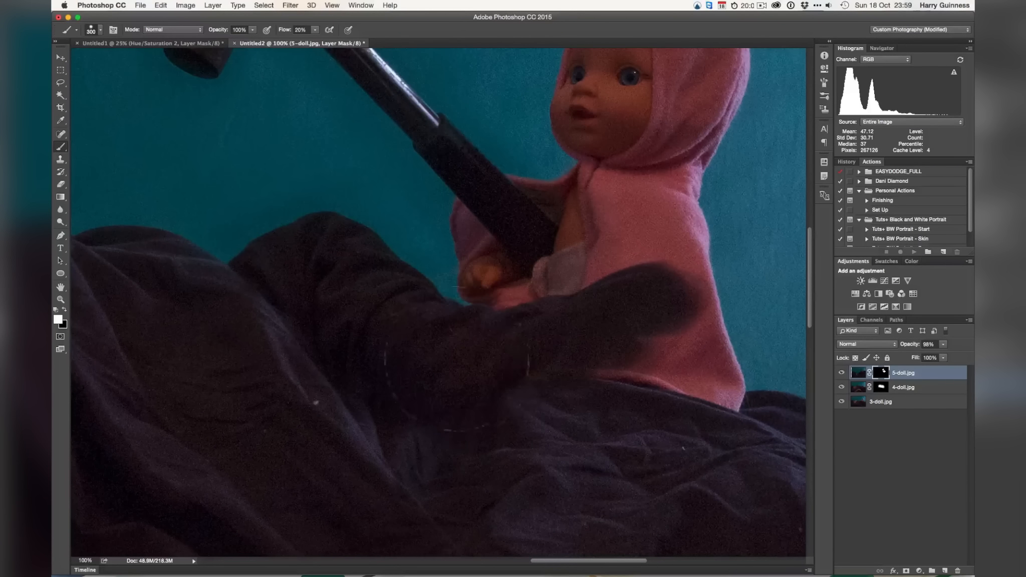
pyautogui.moveTo(631, 375)
pyautogui.mouseDown()
pyautogui.moveTo(706, 321)
pyautogui.moveTo(721, 285)
pyautogui.moveTo(741, 300)
pyautogui.mouseUp()
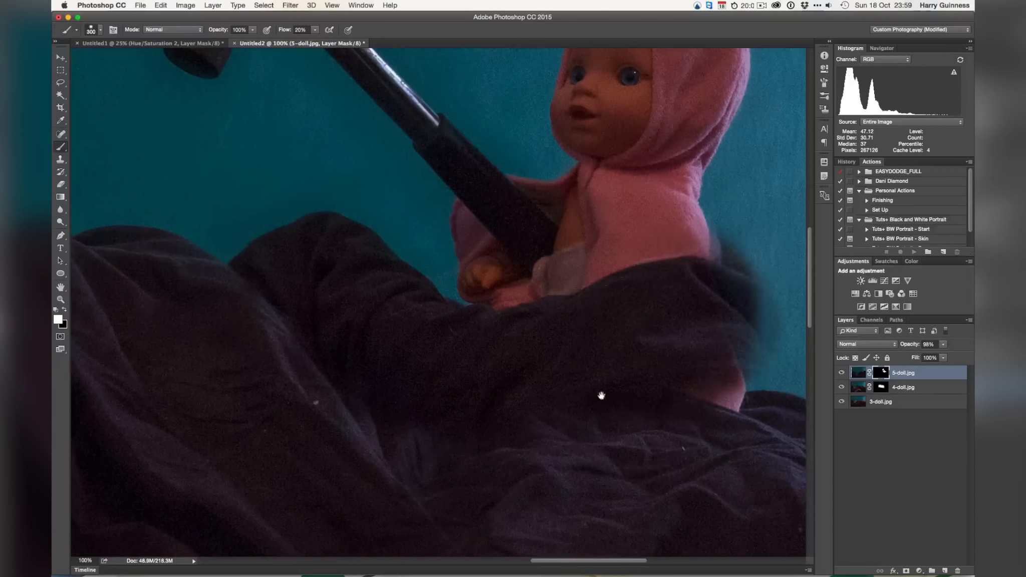
pyautogui.moveTo(601, 394); pyautogui.dragTo(434, 362)
pyautogui.moveTo(616, 300); pyautogui.dragTo(781, 391)
pyautogui.press('super+0')
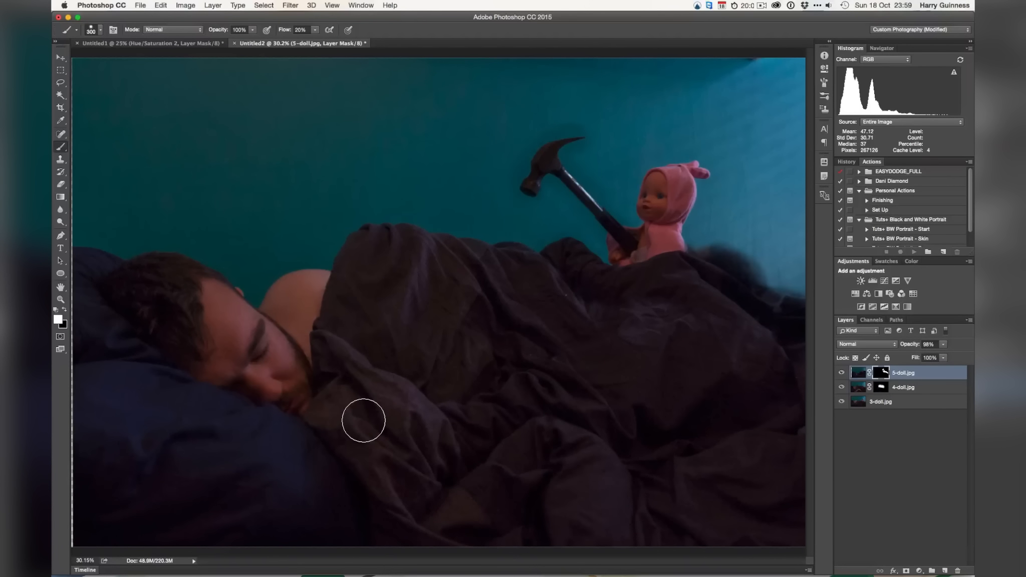
# - Paint black on the 5-doll.jpg mask with a reduced brush to remove the dark halo on the wall behind the doll's back
pyautogui.press('super+minus')
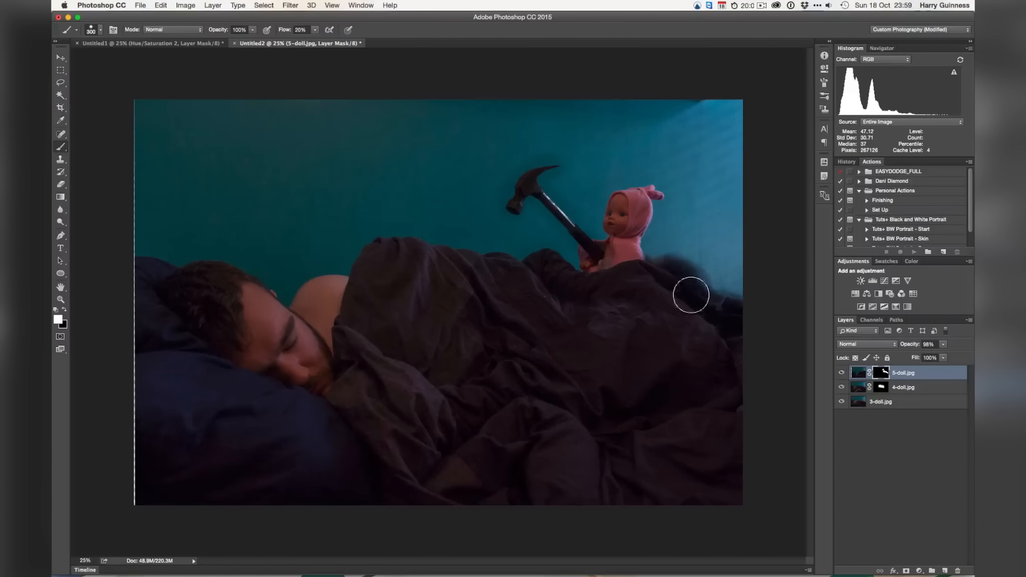
pyautogui.press('super+plus')
pyautogui.press('super+plus')
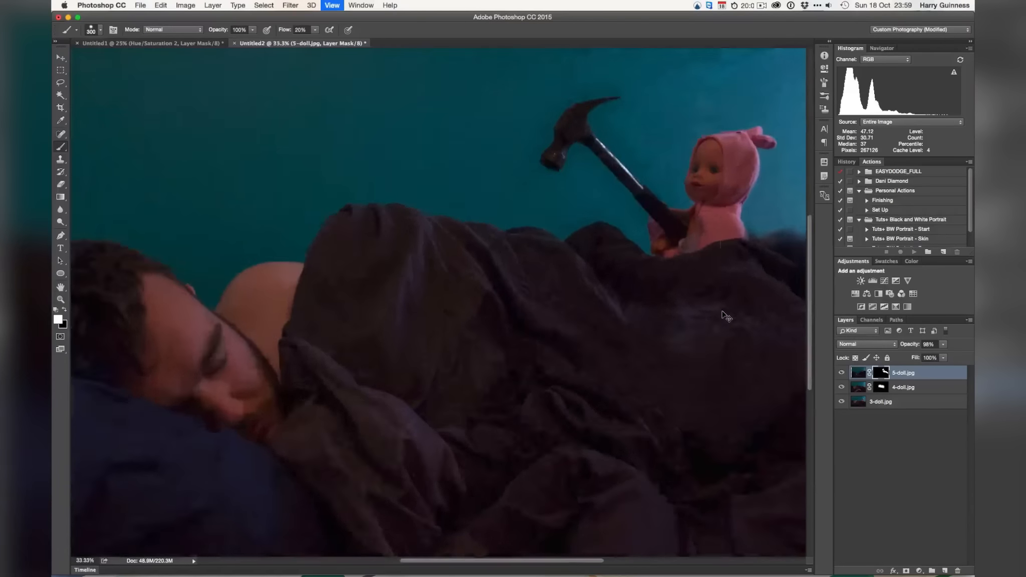
pyautogui.press('super+plus')
pyautogui.press('super+plus')
pyautogui.moveTo(502, 298); pyautogui.dragTo(301, 286)
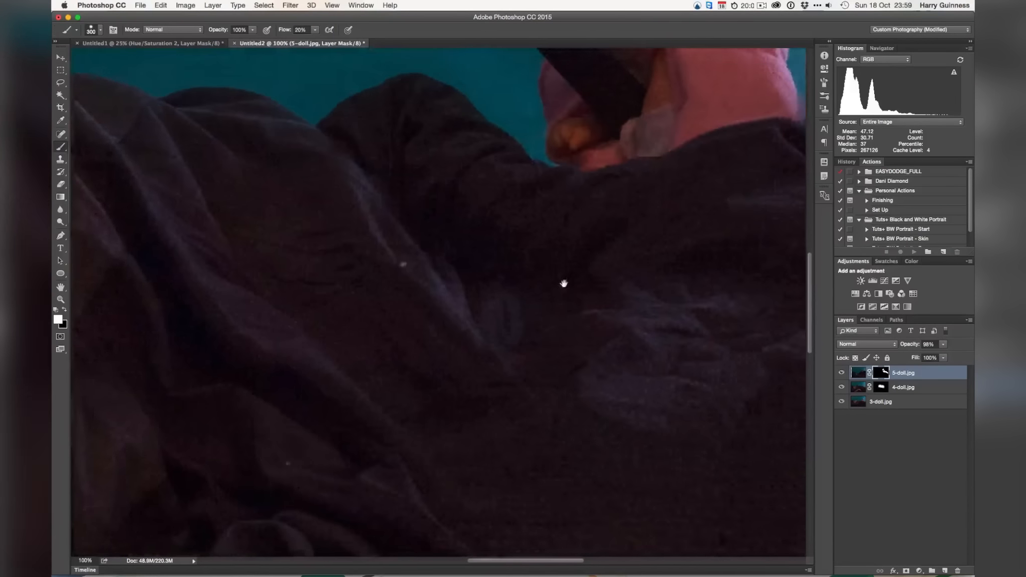
pyautogui.moveTo(651, 281); pyautogui.dragTo(291, 436)
pyautogui.press('super+plus')
pyautogui.moveTo(301, 251); pyautogui.dragTo(544, 413)
pyautogui.moveTo(466, 240); pyautogui.dragTo(561, 281)
pyautogui.press('x')
pyautogui.press('[')
pyautogui.press('[')
pyautogui.press('[')
pyautogui.press('[')
pyautogui.press('[')
pyautogui.press('[')
pyautogui.press('[')
pyautogui.press('[')
pyautogui.press('[')
pyautogui.moveTo(408, 204)
pyautogui.mouseDown()
pyautogui.moveTo(431, 200)
pyautogui.moveTo(445, 230)
pyautogui.moveTo(399, 306)
pyautogui.moveTo(424, 362)
pyautogui.moveTo(446, 369)
pyautogui.moveTo(460, 358)
pyautogui.moveTo(479, 285)
pyautogui.moveTo(516, 278)
pyautogui.moveTo(477, 253)
pyautogui.moveTo(480, 228)
pyautogui.moveTo(570, 323)
pyautogui.moveTo(571, 370)
pyautogui.moveTo(551, 385)
pyautogui.moveTo(480, 369)
pyautogui.mouseUp()
pyautogui.press(']')
pyautogui.press(']')
pyautogui.press(']')
pyautogui.press(']')
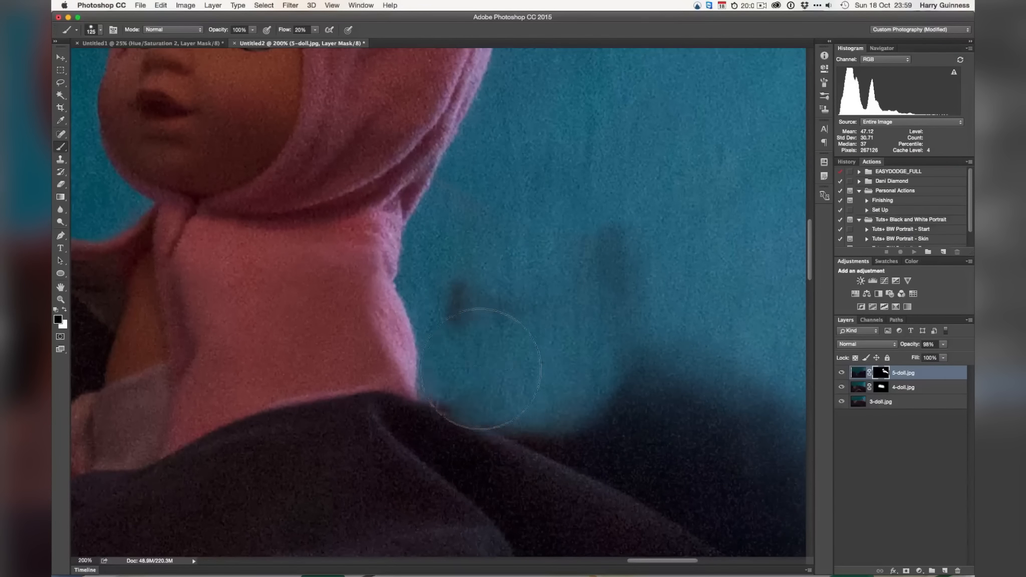
# - Paint black on the 5-doll.jpg mask with a 150 px brush to clear the dark halo above the sloping blanket edge
pyautogui.press('space')
pyautogui.moveTo(548, 371); pyautogui.dragTo(201, 69)
pyautogui.press(']')
pyautogui.moveTo(280, 95)
pyautogui.mouseDown()
pyautogui.moveTo(493, 234)
pyautogui.moveTo(484, 208)
pyautogui.moveTo(421, 196)
pyautogui.moveTo(542, 259)
pyautogui.moveTo(480, 241)
pyautogui.moveTo(612, 346)
pyautogui.moveTo(680, 381)
pyautogui.mouseUp()
pyautogui.press('super+minus')
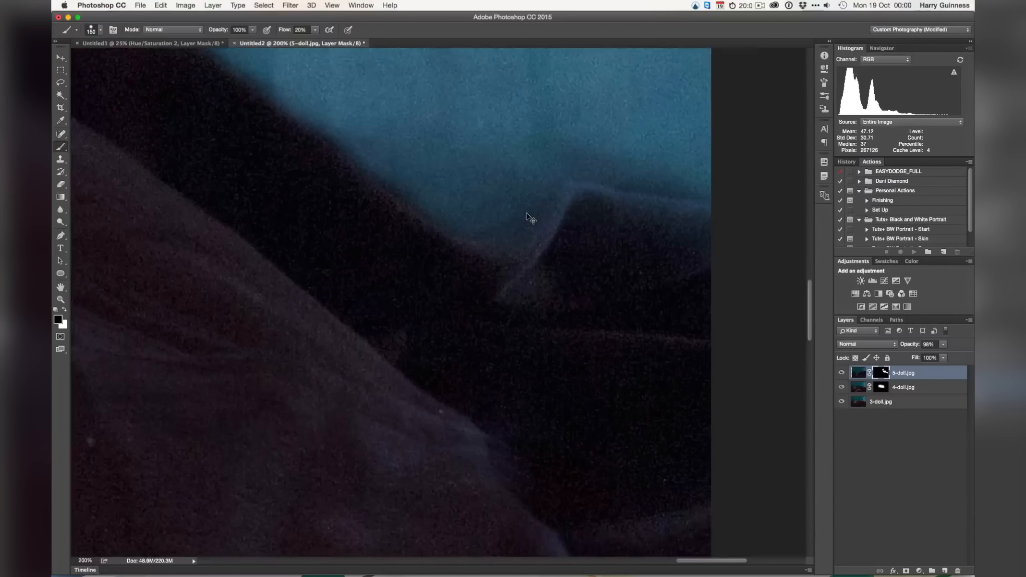
pyautogui.press('super+minus')
pyautogui.moveTo(360, 256); pyautogui.dragTo(460, 241)
pyautogui.press('super+plus')
pyautogui.press('super+plus')
pyautogui.moveTo(638, 78); pyautogui.dragTo(305, 258)
pyautogui.moveTo(474, 281)
pyautogui.mouseDown()
pyautogui.moveTo(482, 351)
pyautogui.moveTo(553, 394)
pyautogui.moveTo(519, 399)
pyautogui.moveTo(665, 361)
pyautogui.moveTo(608, 363)
pyautogui.moveTo(591, 389)
pyautogui.moveTo(609, 413)
pyautogui.moveTo(557, 412)
pyautogui.mouseUp()
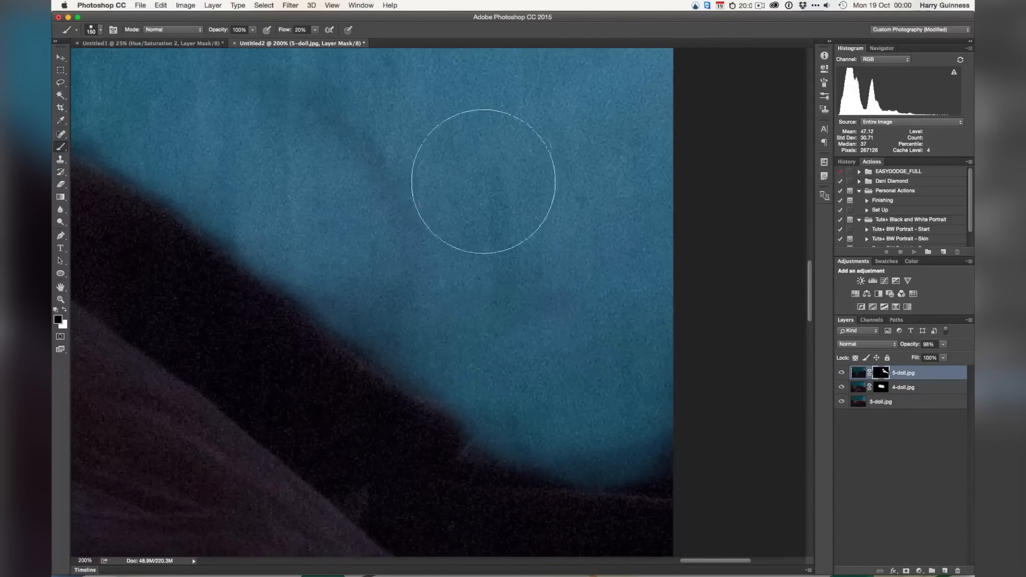
# - Clean the 5-doll.jpg mask with a 60 px black brush where the blanket meets the photo's outer edge
pyautogui.press('[')
pyautogui.press('[')
pyautogui.press('[')
pyautogui.press('[')
pyautogui.press('[')
pyautogui.press('[')
pyautogui.moveTo(667, 458); pyautogui.dragTo(659, 458)
pyautogui.scroll(10, 529, 378)
pyautogui.hscroll(-5, 529, 378)
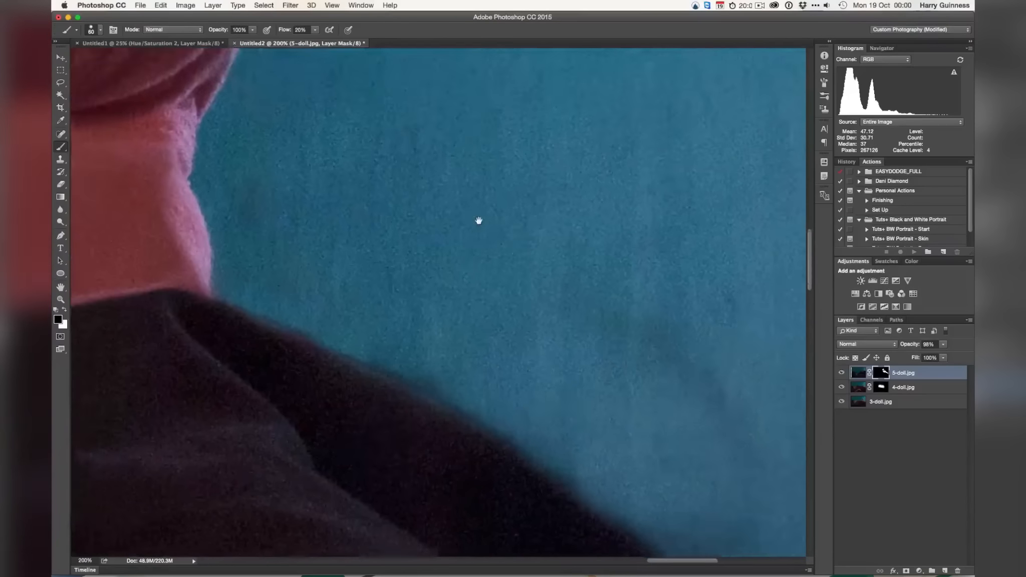
# - Enlarge the brush and paint out the remaining dark smudges on the wall behind the doll on the 5-doll.jpg mask
pyautogui.press(']')
pyautogui.press(']')
pyautogui.press(']')
pyautogui.press(']')
pyautogui.press(']')
pyautogui.press(']')
pyautogui.press(']')
pyautogui.press(']')
pyautogui.moveTo(663, 307)
pyautogui.mouseDown()
pyautogui.moveTo(684, 348)
pyautogui.moveTo(665, 278)
pyautogui.mouseUp()
pyautogui.press('super+0')
# - Paint white on the 5-doll.jpg mask with a 20 px brush to sharpen the blanket edge just behind the doll's back
pyautogui.press('super+plus')
pyautogui.press('super+plus')
pyautogui.press('super+plus')
pyautogui.press('super+plus')
pyautogui.press('super+plus')
pyautogui.press('x')
pyautogui.press('[')
pyautogui.press('[')
pyautogui.press('[')
pyautogui.press('[')
pyautogui.press('[')
pyautogui.press('[')
pyautogui.press('[')
pyautogui.press('[')
pyautogui.press('[')
pyautogui.press('[')
pyautogui.press('[')
pyautogui.press('[')
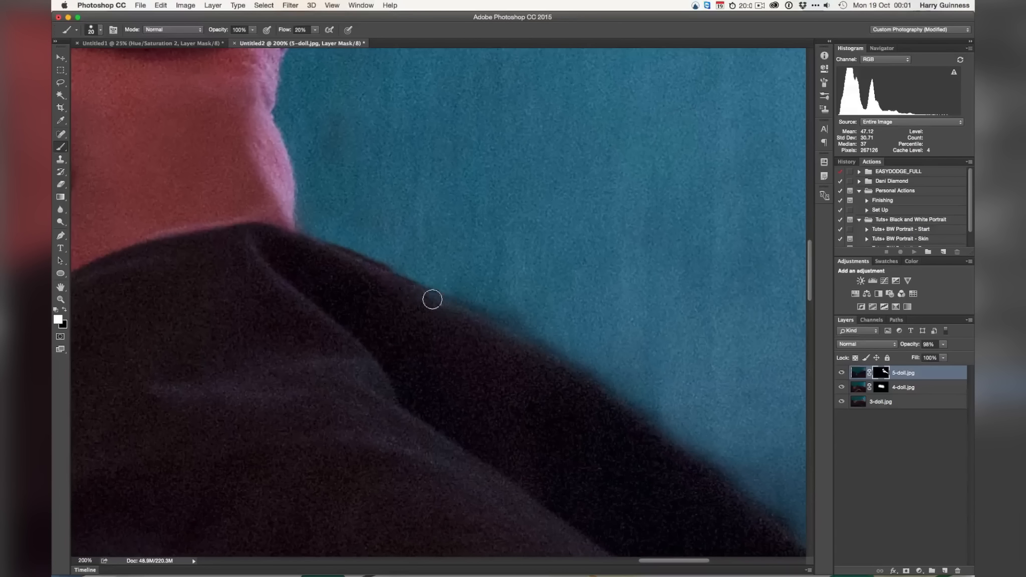
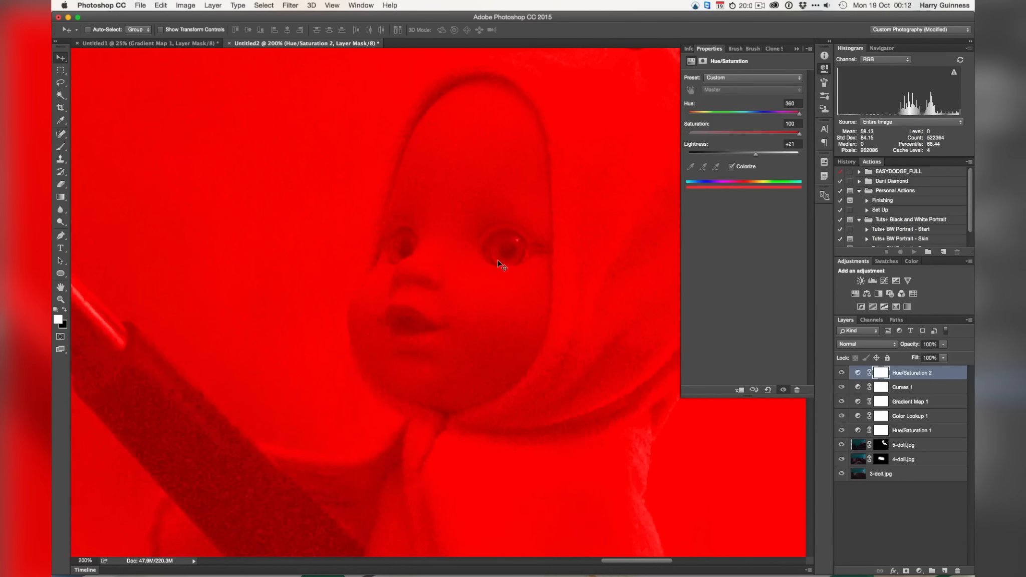
# - Set the Hue/Saturation 2 layer's blend mode to Color and collapse its adjustment settings
pyautogui.click(853, 344)
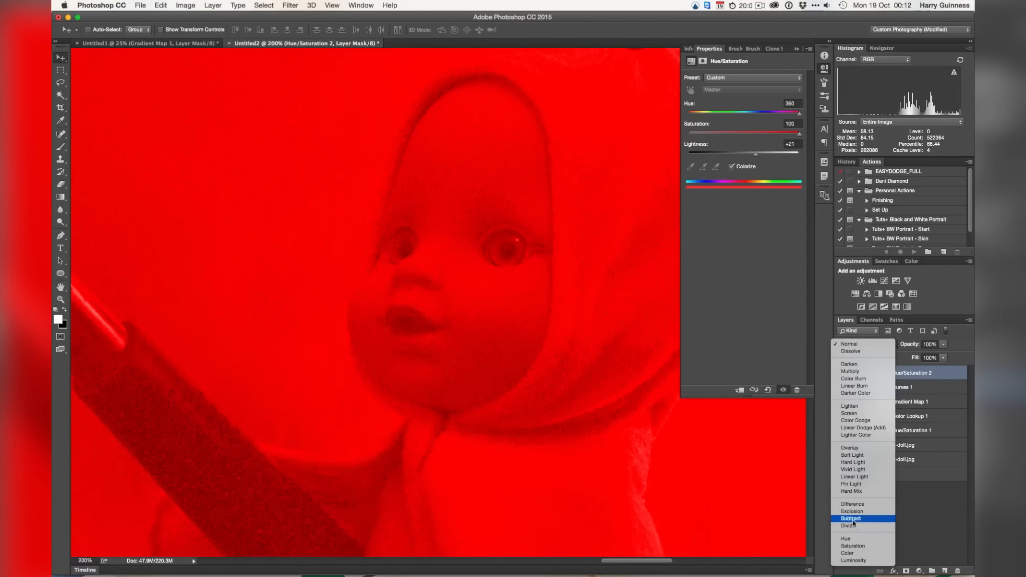
pyautogui.click(852, 553)
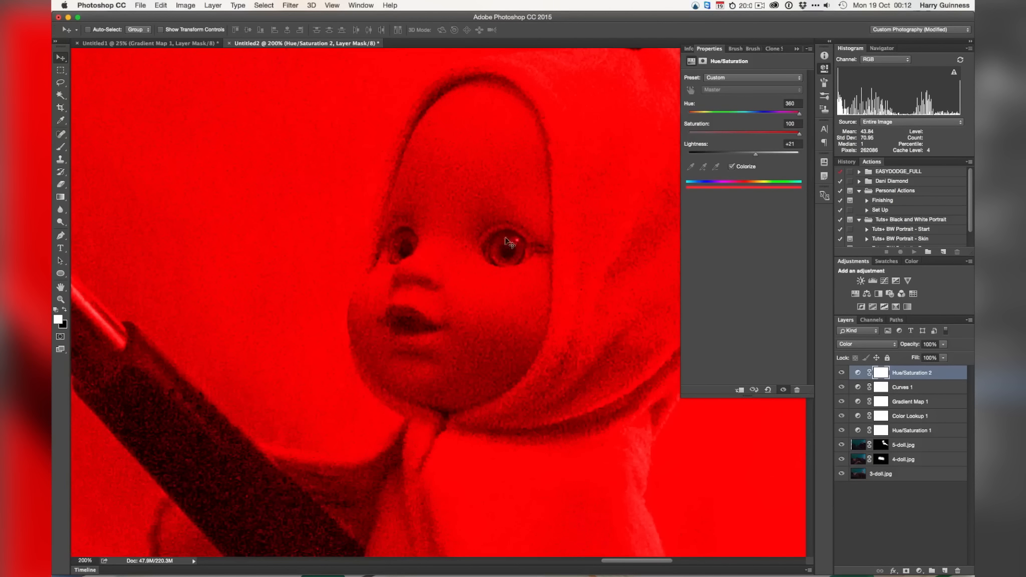
pyautogui.click(797, 49)
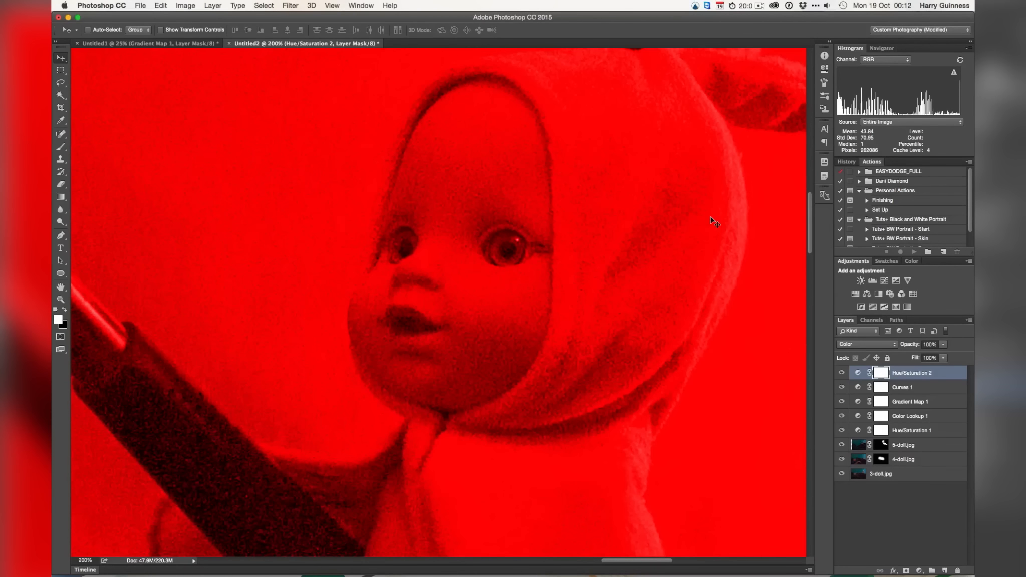
# - Fill the Hue/Saturation 2 mask with black, paint white over the doll's eye nearer the hood, and clean its rim with black
pyautogui.press('super+BackSpace')
pyautogui.press('b')
pyautogui.moveTo(504, 236)
pyautogui.mouseDown()
pyautogui.moveTo(495, 258)
pyautogui.moveTo(518, 256)
pyautogui.moveTo(519, 244)
pyautogui.moveTo(501, 238)
pyautogui.moveTo(497, 261)
pyautogui.moveTo(520, 243)
pyautogui.moveTo(512, 260)
pyautogui.moveTo(517, 236)
pyautogui.moveTo(515, 252)
pyautogui.moveTo(495, 257)
pyautogui.moveTo(495, 236)
pyautogui.moveTo(520, 234)
pyautogui.mouseUp()
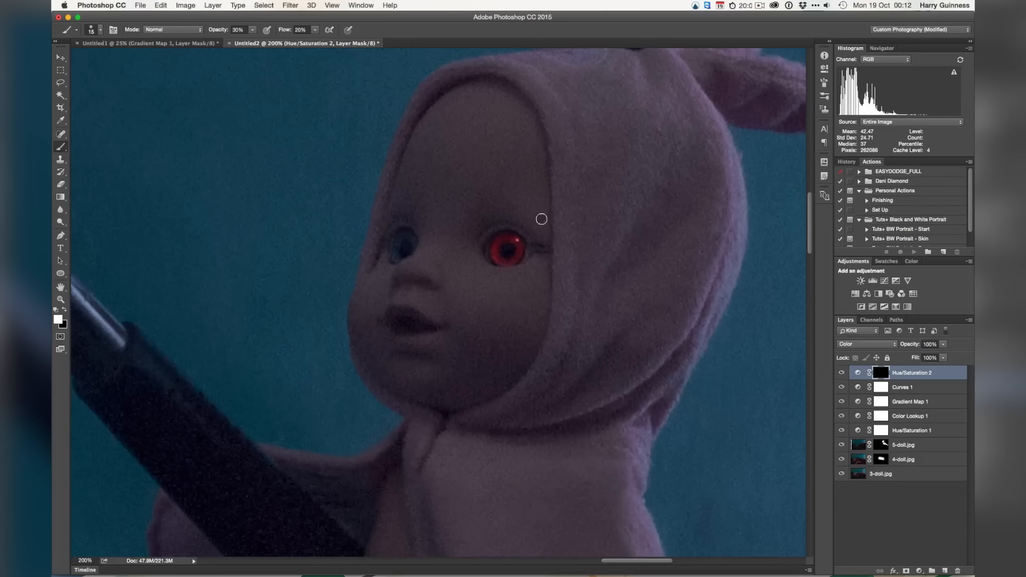
pyautogui.press('x')
pyautogui.moveTo(525, 262); pyautogui.dragTo(496, 270)
# - Paint the doll's other eye white on the Hue/Saturation 2 mask, reducing the brush to 9 px for the edge cleanup
pyautogui.press('x')
pyautogui.moveTo(394, 243); pyautogui.dragTo(407, 250)
pyautogui.press('[')
pyautogui.press('[')
pyautogui.press('x')
pyautogui.press('super+minus')
pyautogui.press('super+minus')
pyautogui.press('super+minus')
pyautogui.press('super+minus')
pyautogui.press('super+minus')
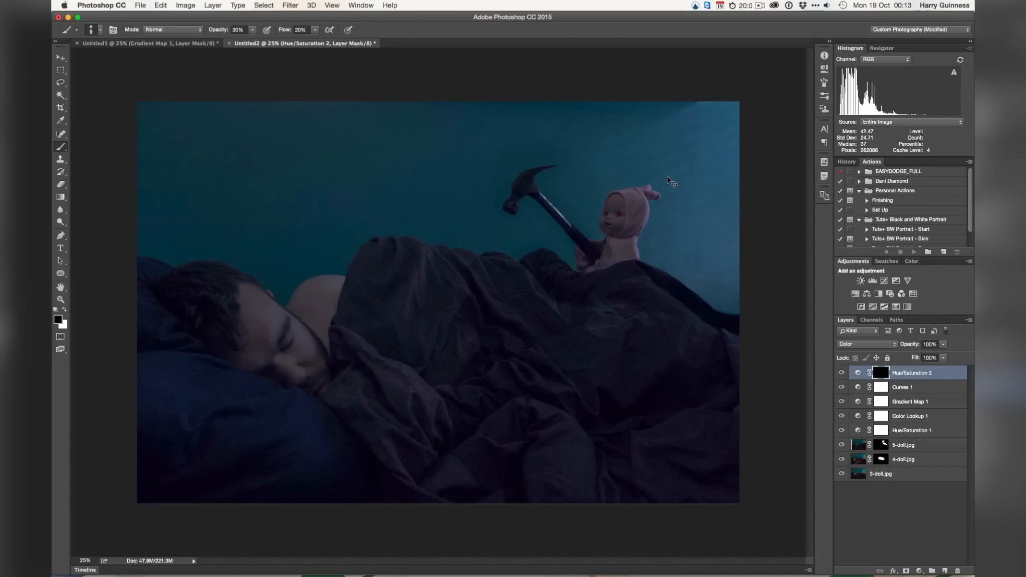
# - Add a new layer above Hue/Saturation 2, choose a brighter red as the foreground color, and fill the layer with it
pyautogui.press('super+shift+n')
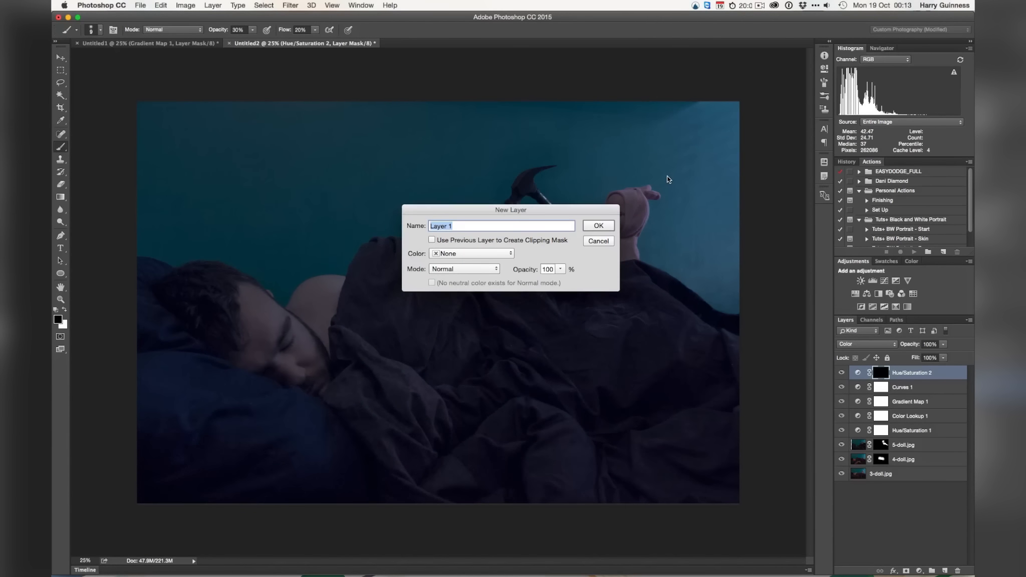
pyautogui.click(598, 226)
pyautogui.press('x')
pyautogui.click(58, 320)
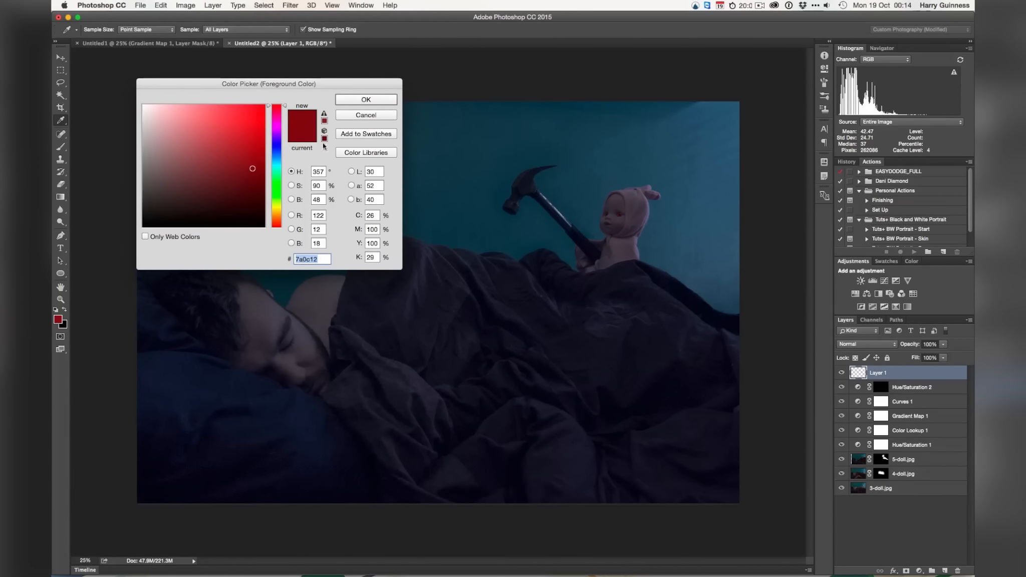
pyautogui.moveTo(252, 168); pyautogui.dragTo(265, 146)
pyautogui.click(365, 99)
pyautogui.hotkey('alt', 'BackSpace')
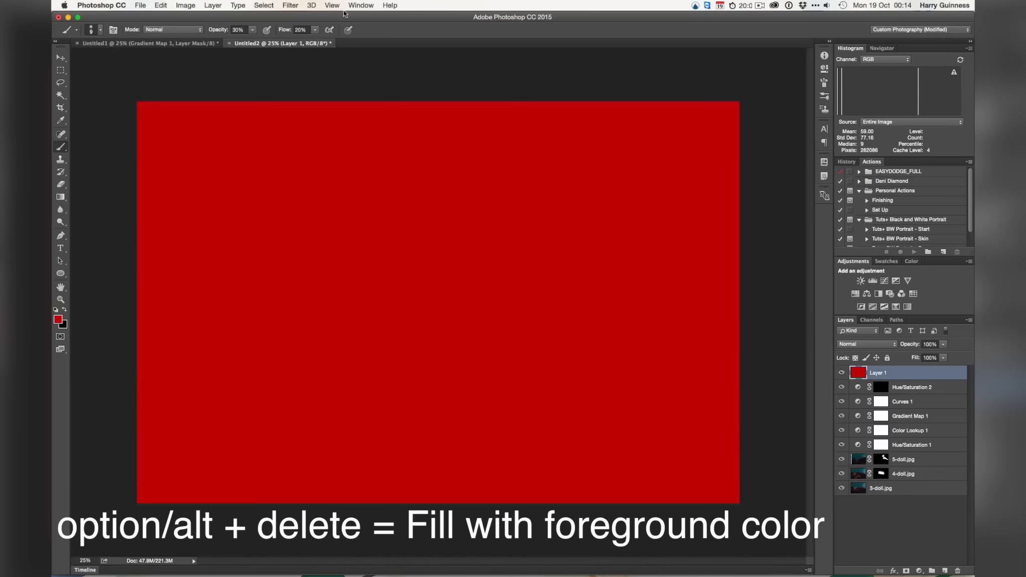
# - Set the red layer's blend mode to Soft Light and its opacity to 41%
pyautogui.click(857, 344)
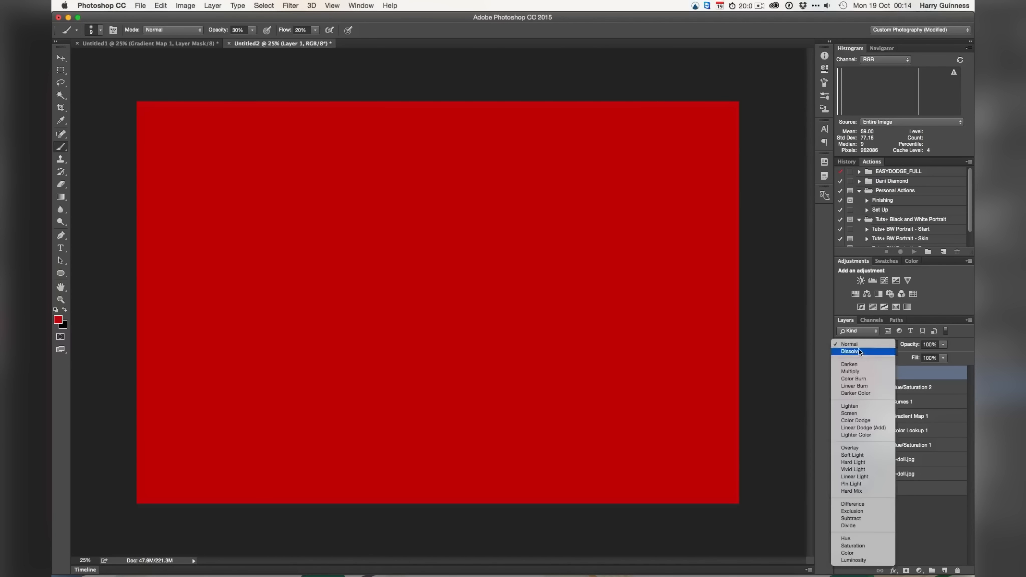
pyautogui.click(858, 456)
pyautogui.moveTo(910, 344); pyautogui.dragTo(882, 345)
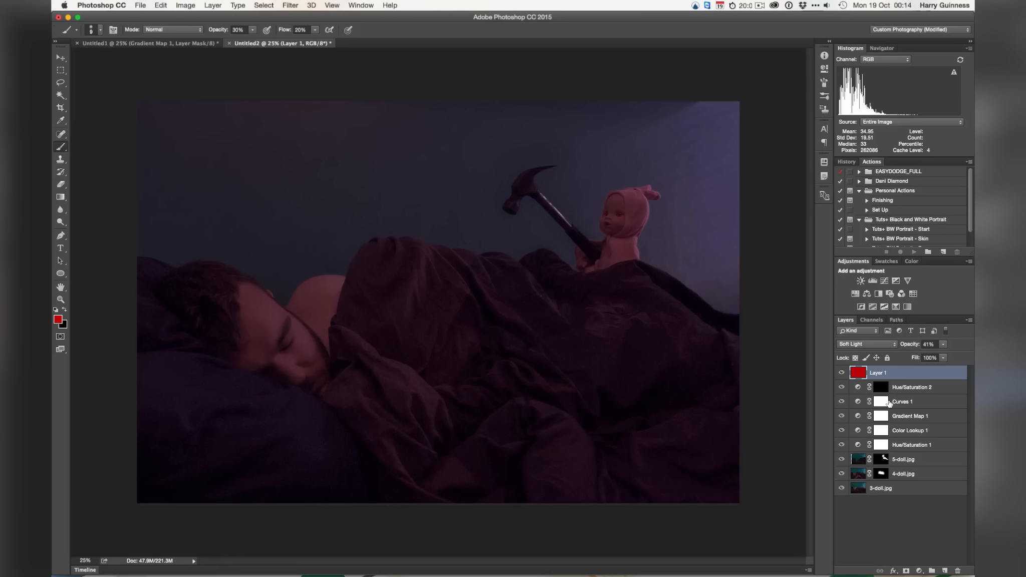
# - Add a layer mask to the red layer, invert it to black, and set the brush hardness to 0%
pyautogui.click(906, 572)
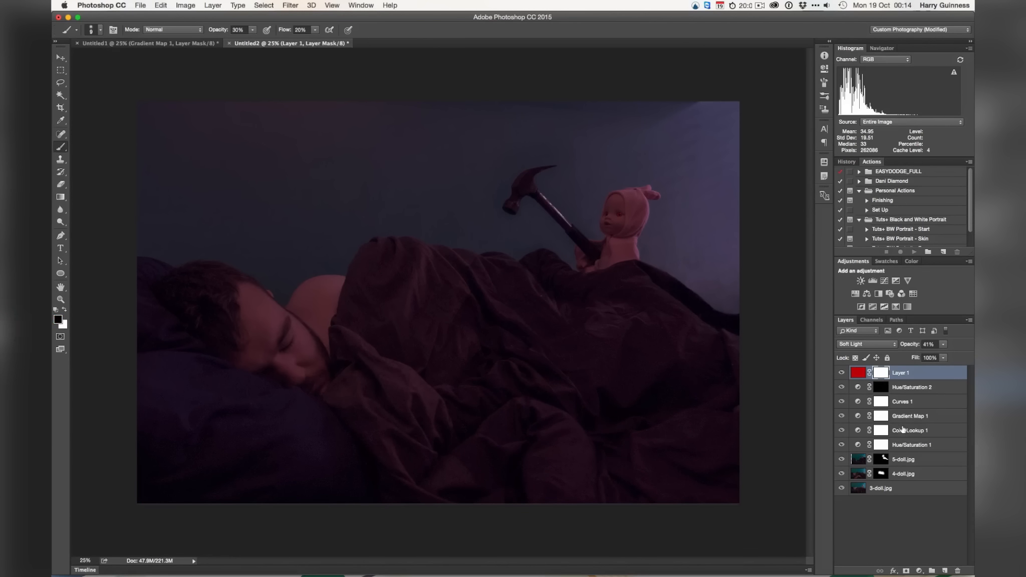
pyautogui.press('super+i')
pyautogui.click(100, 30)
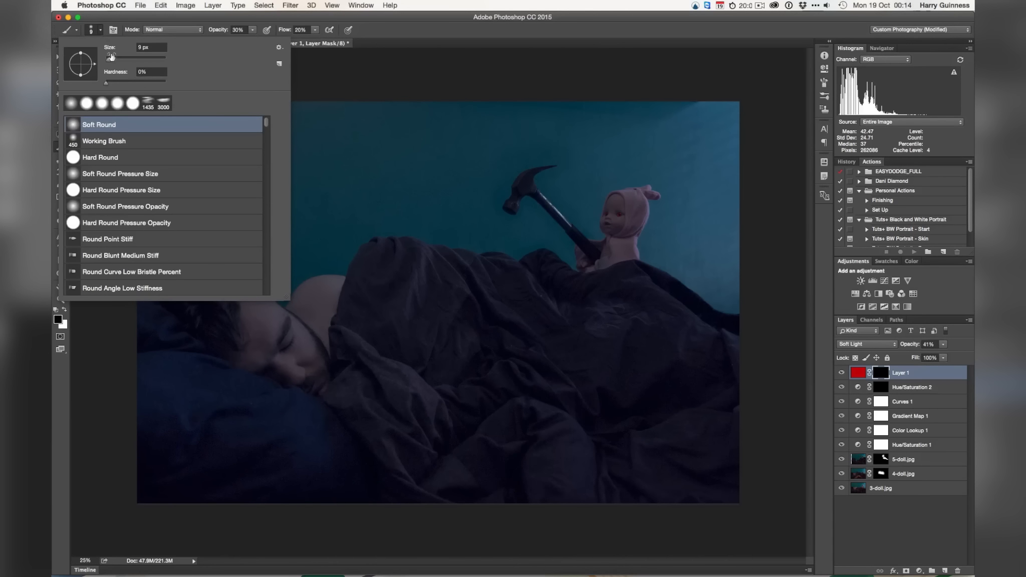
pyautogui.moveTo(107, 82); pyautogui.dragTo(99, 81)
pyautogui.click(100, 30)
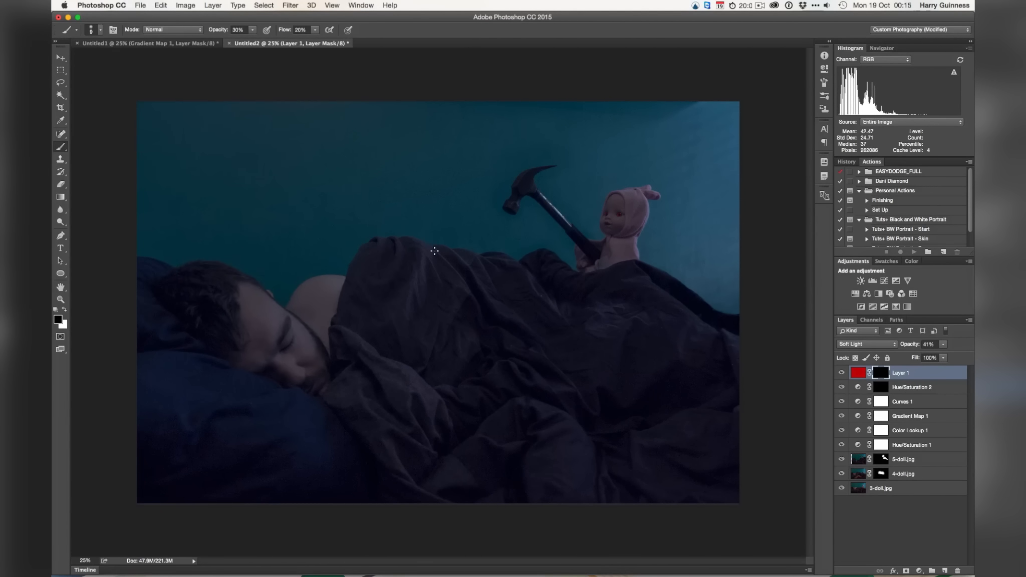
# - Make white the painting color and enlarge the soft brush to 2800 px for painting on the red layer's mask
pyautogui.press(']')
pyautogui.press(']')
pyautogui.press(']')
pyautogui.press(']')
pyautogui.press(']')
pyautogui.press(']')
pyautogui.press(']')
pyautogui.press(']')
pyautogui.press(']')
pyautogui.press(']')
pyautogui.press(']')
pyautogui.press(']')
pyautogui.press(']')
pyautogui.press(']')
pyautogui.press(']')
pyautogui.press(']')
pyautogui.press(']')
pyautogui.press(']')
pyautogui.press(']')
pyautogui.press(']')
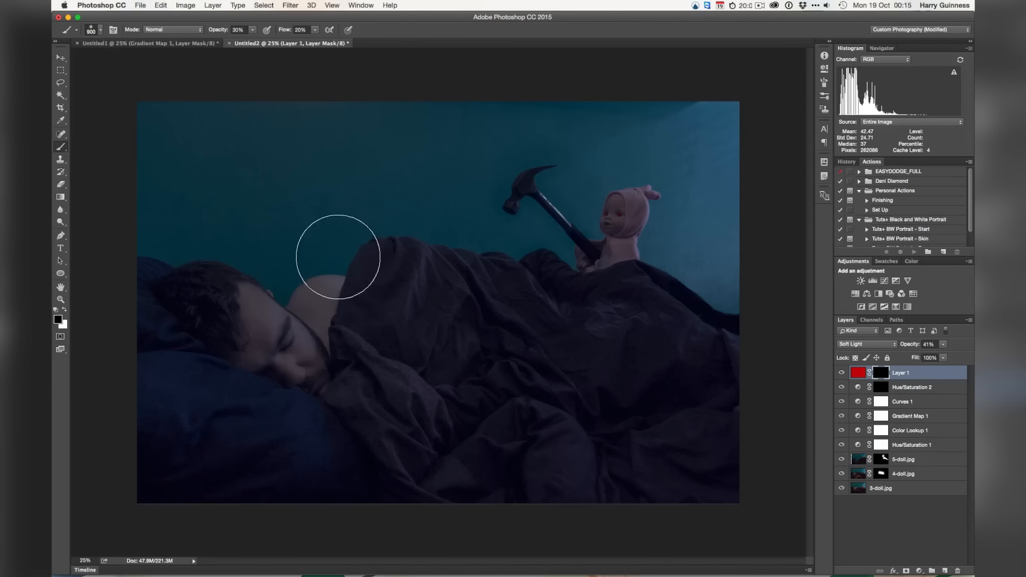
pyautogui.press('x')
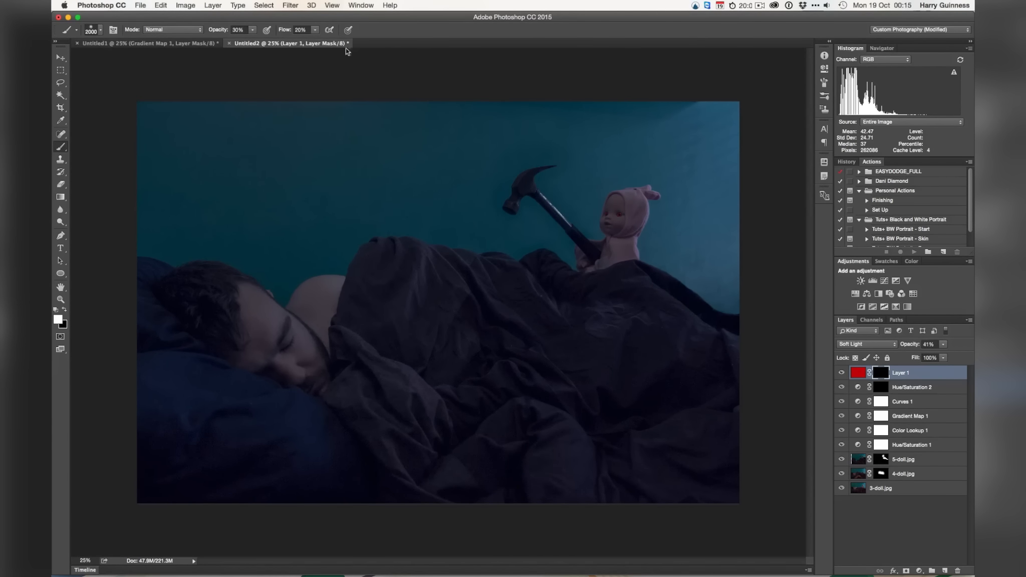
pyautogui.press(']')
pyautogui.press(']')
pyautogui.press(']')
pyautogui.press(']')
pyautogui.press(']')
pyautogui.press(']')
pyautogui.press(']')
pyautogui.press(']')
pyautogui.press(']')
pyautogui.press(']')
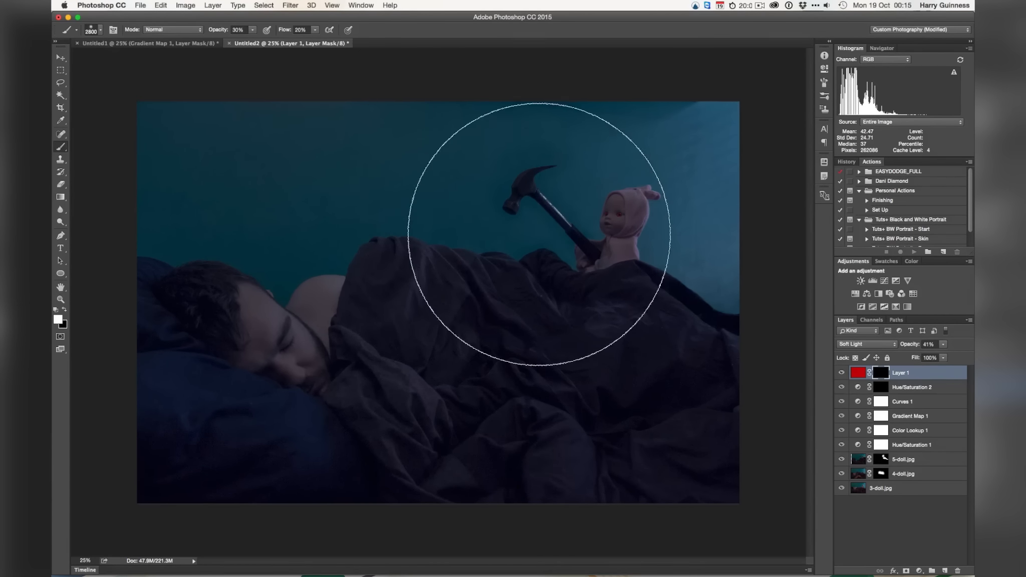
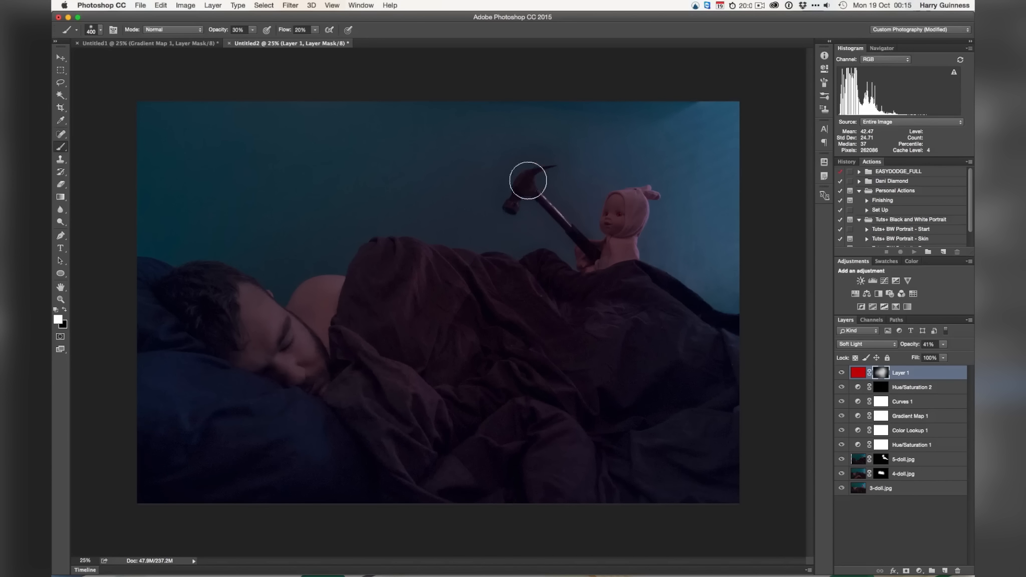
# - Enlarge the brush to 1700 px for painting more red light onto the wall and blanket through the red layer's mask
pyautogui.press(']')
pyautogui.press(']')
pyautogui.press(']')
pyautogui.press(']')
pyautogui.press(']')
pyautogui.press(']')
pyautogui.press(']')
pyautogui.press(']')
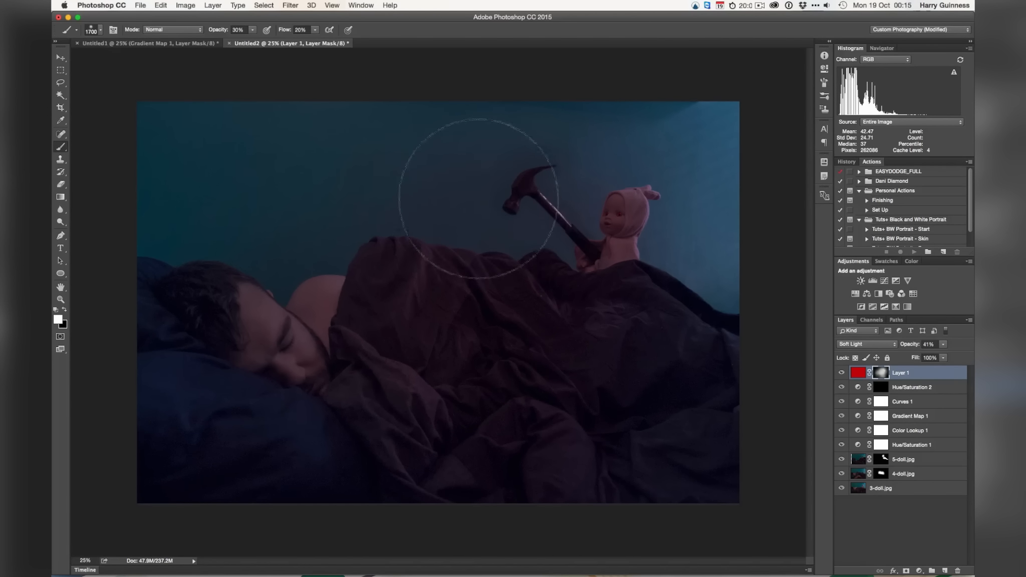
pyautogui.press(']')
pyautogui.press(']')
pyautogui.press(']')
pyautogui.press(']')
pyautogui.press(']')
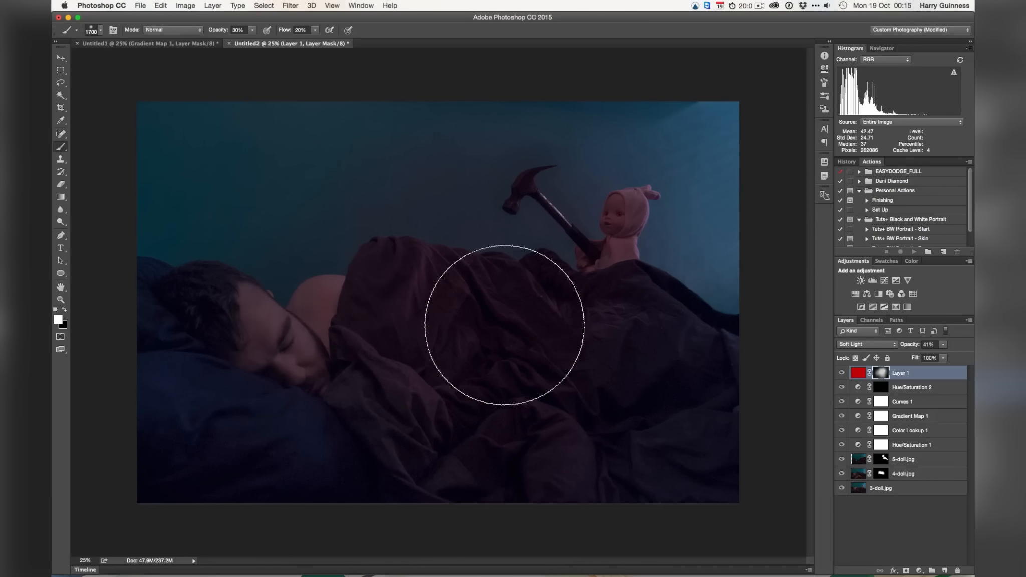
# - Compare the image with and without the red layer and lower its opacity to 28%, keeping the Soft Light blend mode
pyautogui.click(841, 373)
pyautogui.click(841, 373)
pyautogui.moveTo(918, 345); pyautogui.dragTo(908, 345)
pyautogui.click(873, 342)
pyautogui.click(853, 344)
# - Paint black on the red layer's mask with a 1200 px brush around the hammer and blanket, and compare the layer on and off
pyautogui.press('x')
pyautogui.press('[')
pyautogui.press('[')
pyautogui.press('[')
pyautogui.press('[')
pyautogui.press('[')
pyautogui.moveTo(531, 200); pyautogui.dragTo(494, 318)
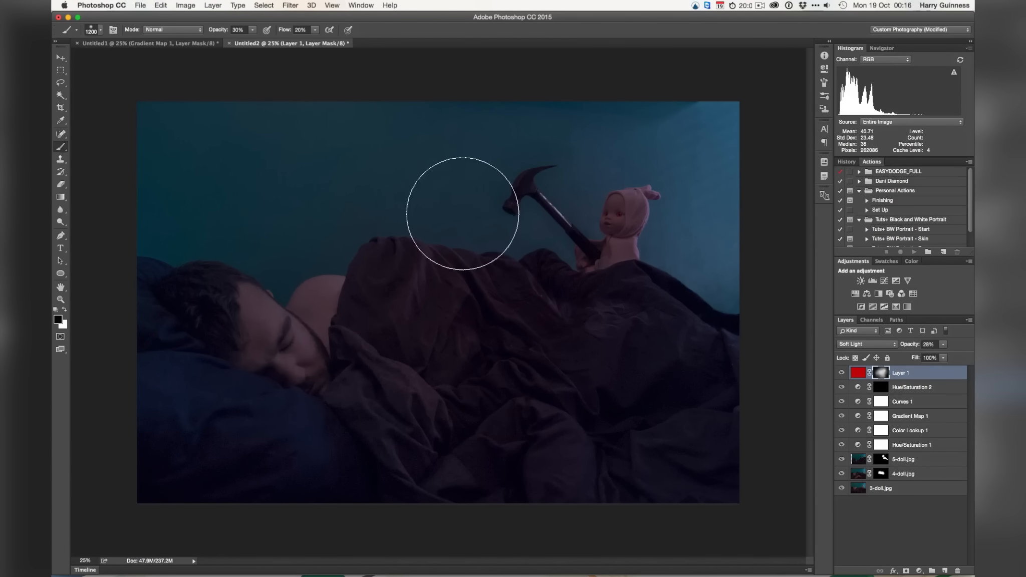
pyautogui.click(841, 373)
pyautogui.click(841, 372)
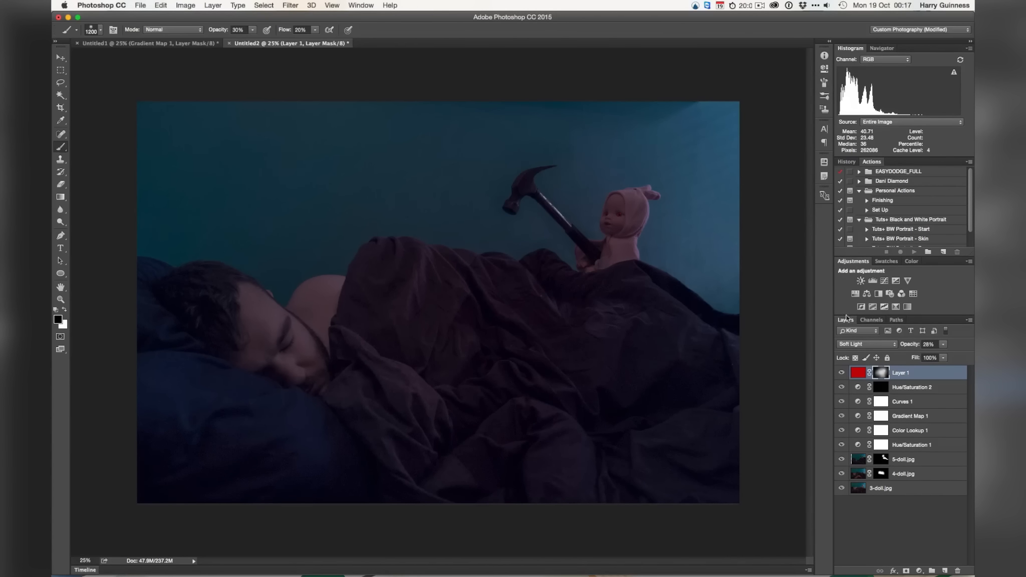
# - Group Layer 1 and Hue/Saturation 2 and name the group Red Eyes
pyautogui.keyDown('shift'); pyautogui.click(920, 389); pyautogui.keyUp('shift')
pyautogui.press('super+g')
pyautogui.doubleClick(881, 372)
pyautogui.write('Red Eyes')
pyautogui.press('Return')
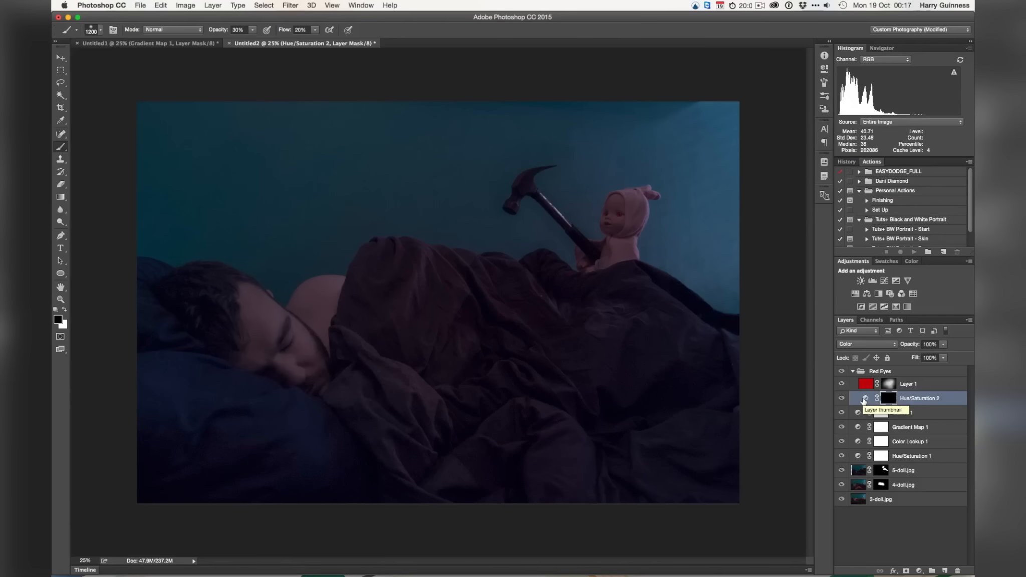
# - Duplicate Hue/Saturation 2 above the hidden Red Eyes group and set the copy's saturation to 0 and lightness to -100
pyautogui.moveTo(862, 398); pyautogui.dragTo(861, 368)
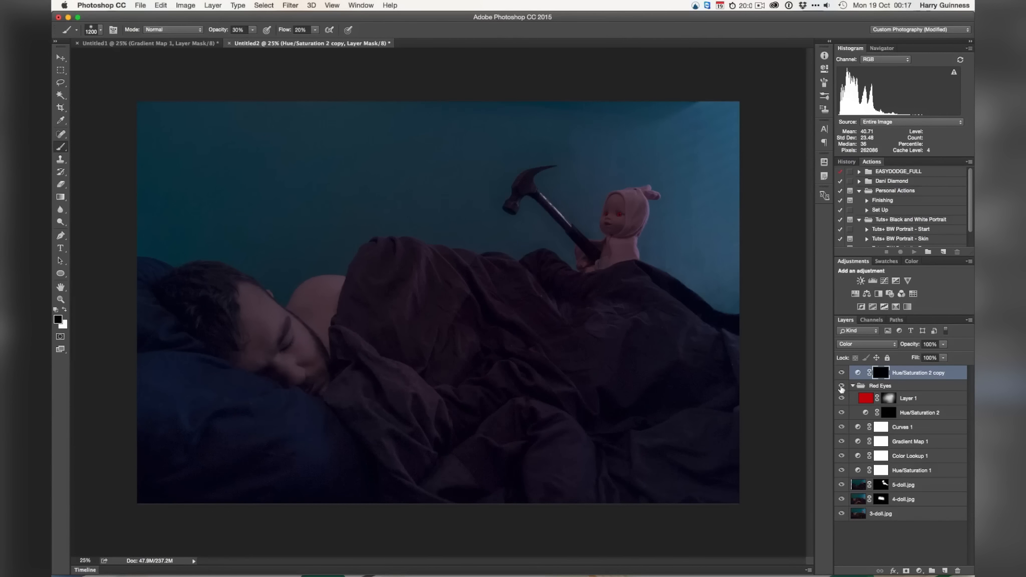
pyautogui.click(841, 386)
pyautogui.doubleClick(858, 372)
pyautogui.moveTo(799, 134); pyautogui.dragTo(688, 134)
pyautogui.moveTo(744, 154); pyautogui.dragTo(688, 154)
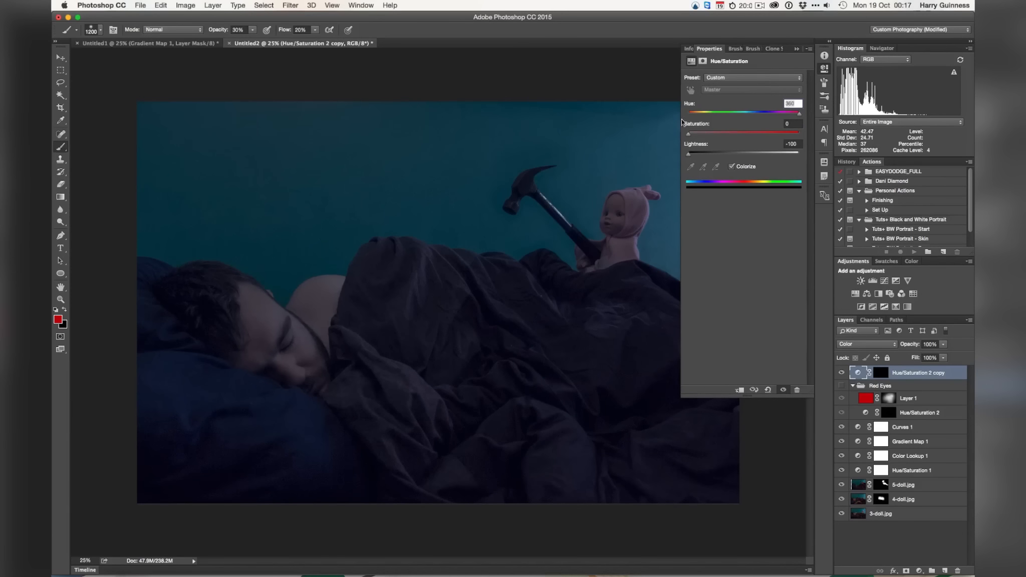
pyautogui.click(799, 48)
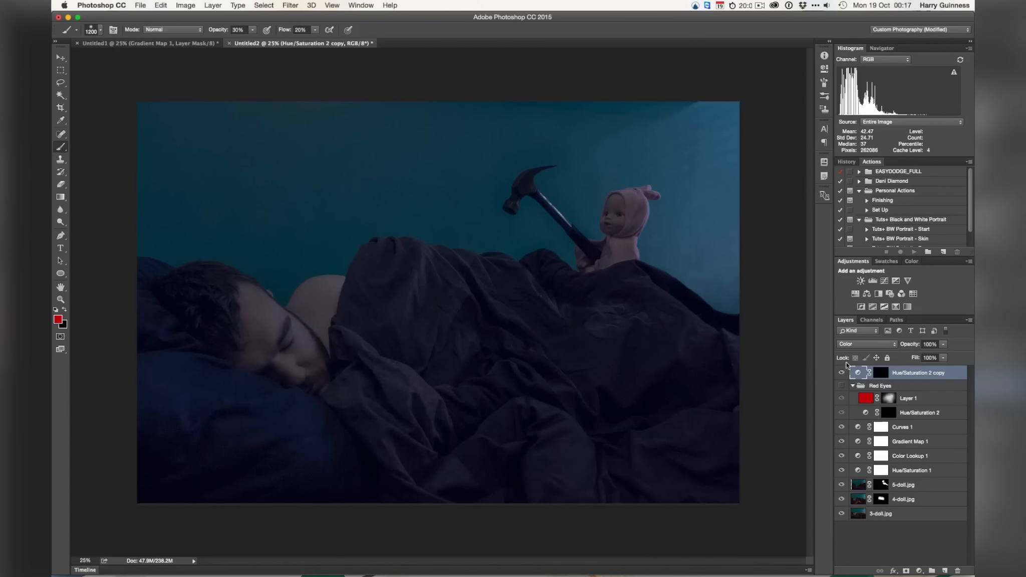
# - Set the Hue/Saturation 2 copy's blend mode to Normal and reduce its opacity to soften the black eyes
pyautogui.click(849, 345)
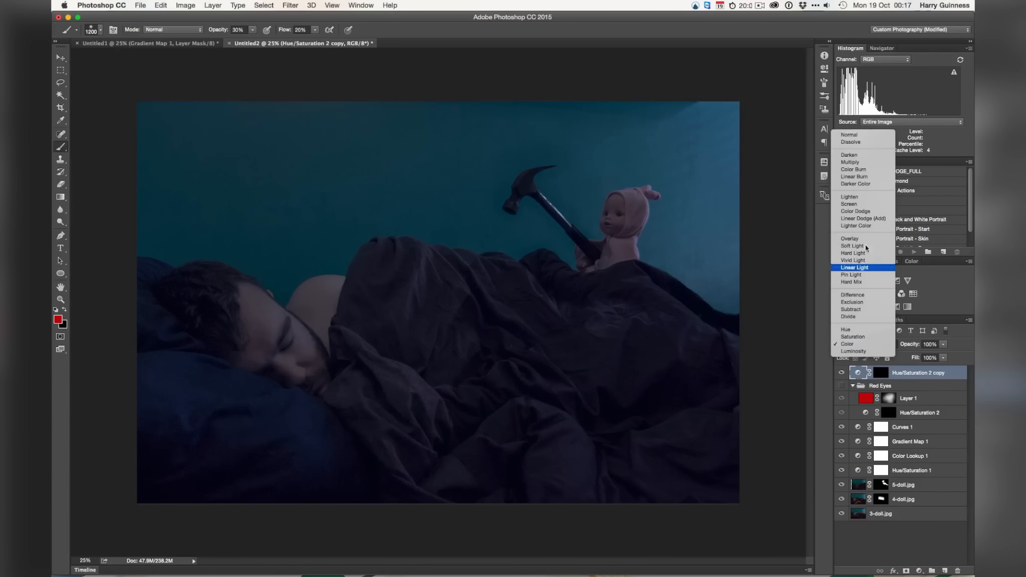
pyautogui.click(863, 132)
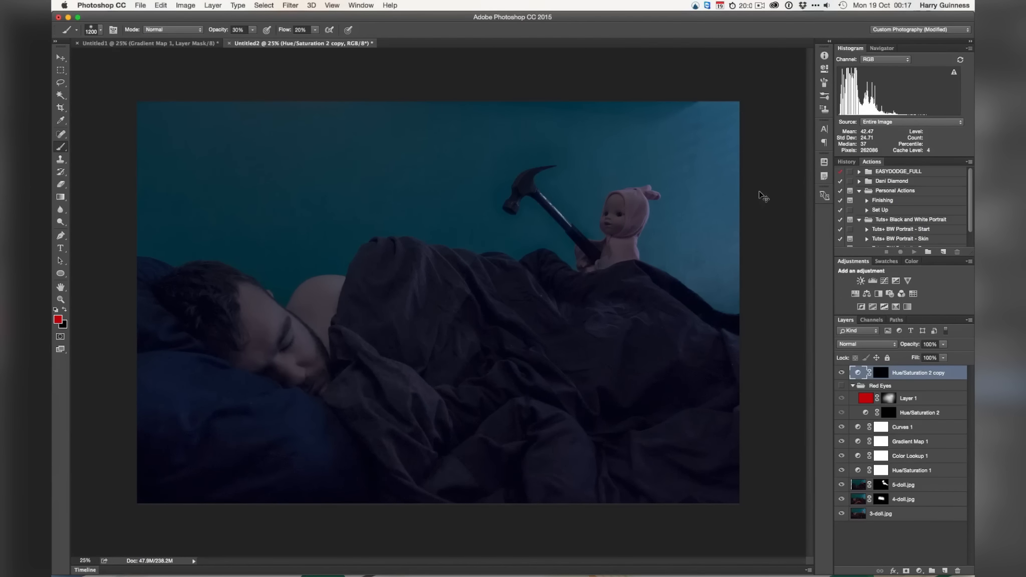
pyautogui.press('super+equal')
pyautogui.moveTo(910, 345); pyautogui.dragTo(902, 344)
# - Hide the Hue/Saturation 2 copy and show the Red Eyes group again
pyautogui.press('super+minus')
pyautogui.click(842, 374)
pyautogui.click(842, 386)
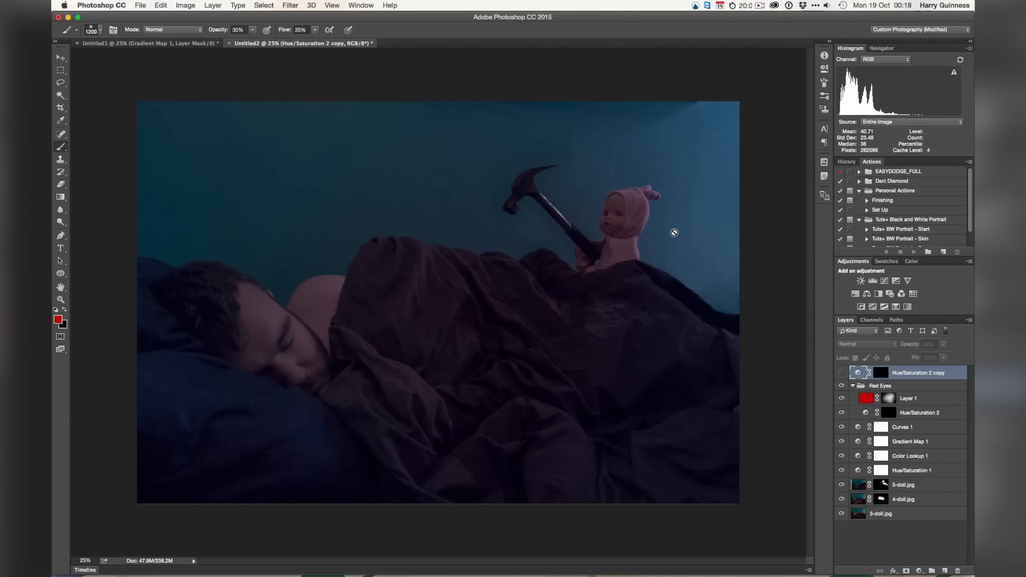
# - Review the build-up by showing only 3-doll.jpg and re-enabling the layers above it one after another through the Red Eyes group
pyautogui.keyDown('alt'); pyautogui.click(842, 514); pyautogui.keyUp('alt')
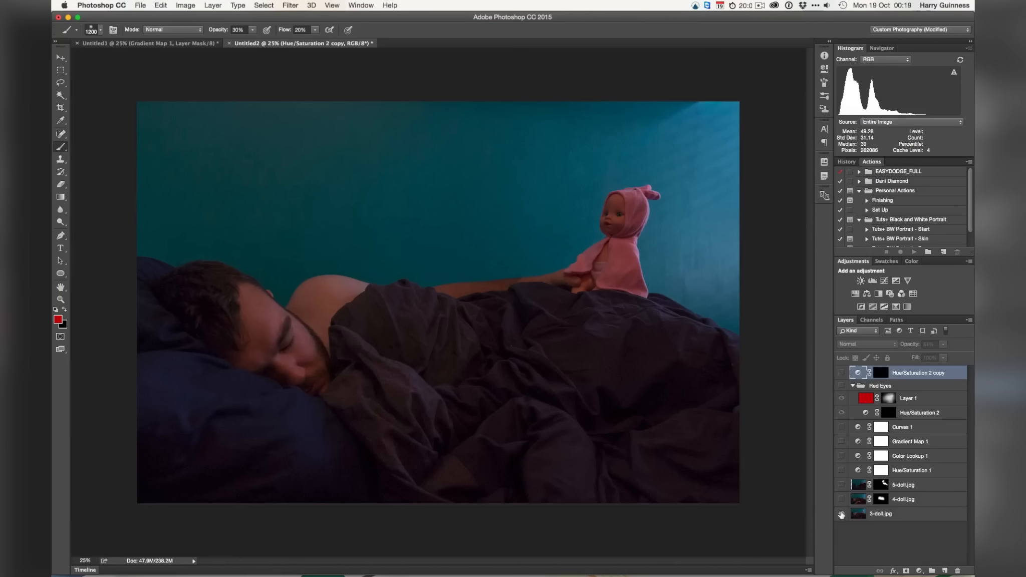
pyautogui.click(842, 499)
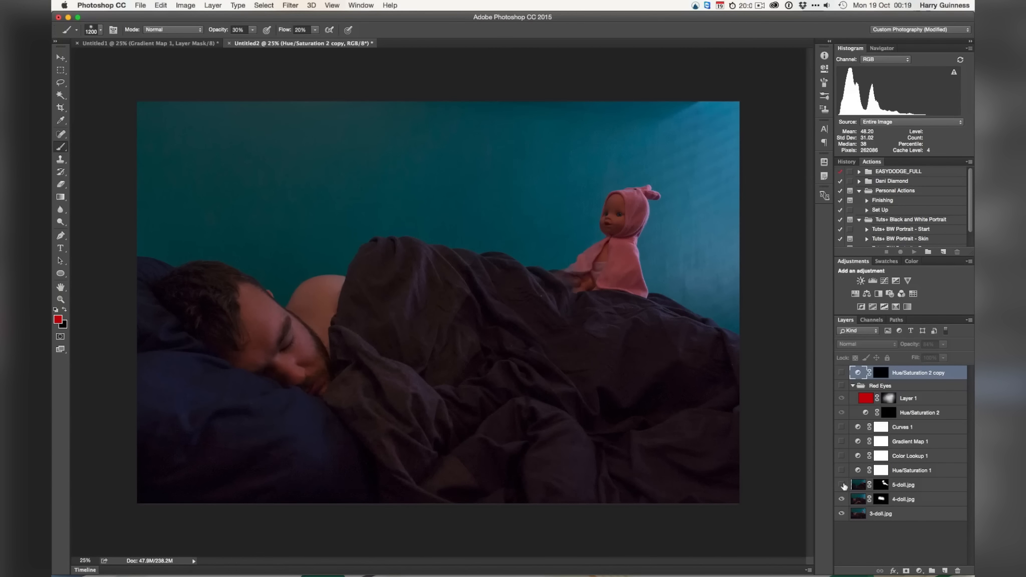
pyautogui.click(842, 485)
pyautogui.moveTo(841, 471); pyautogui.dragTo(841, 441)
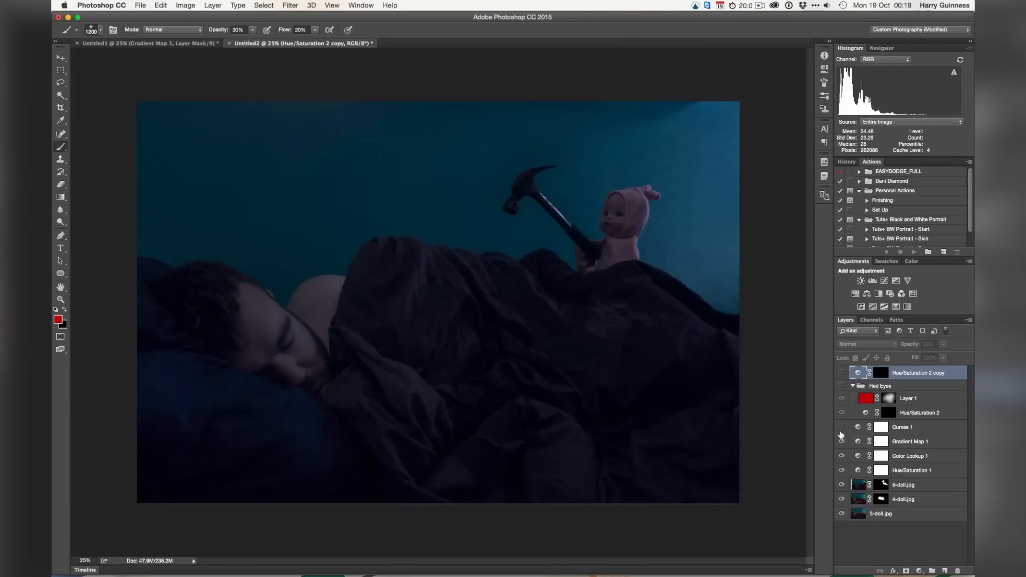
pyautogui.click(841, 427)
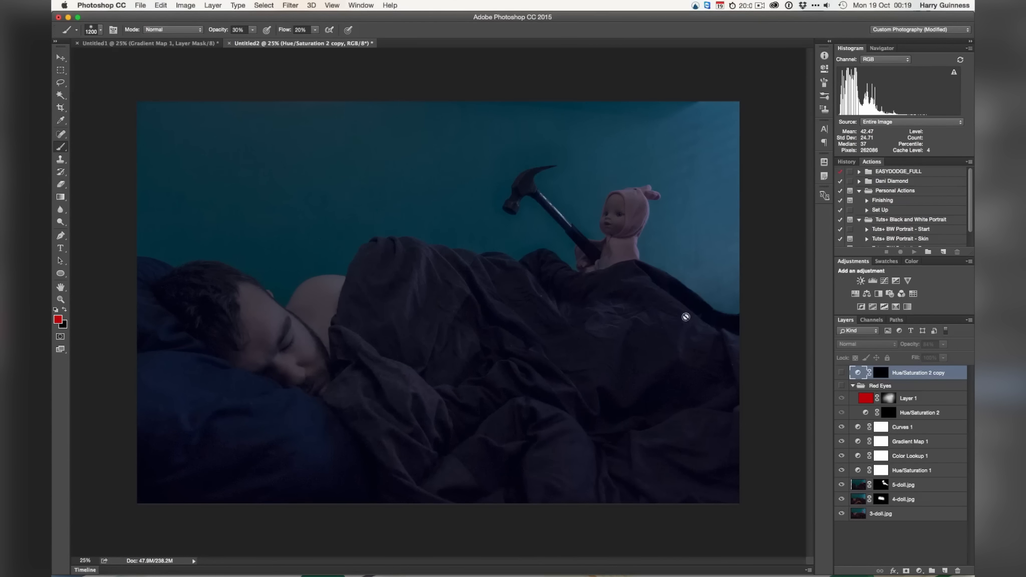
pyautogui.click(843, 386)
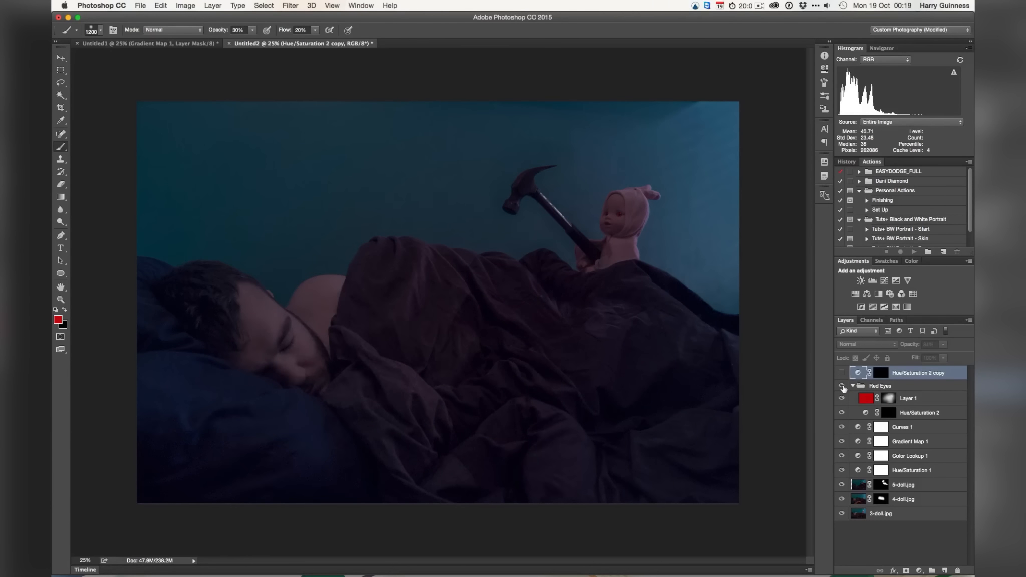